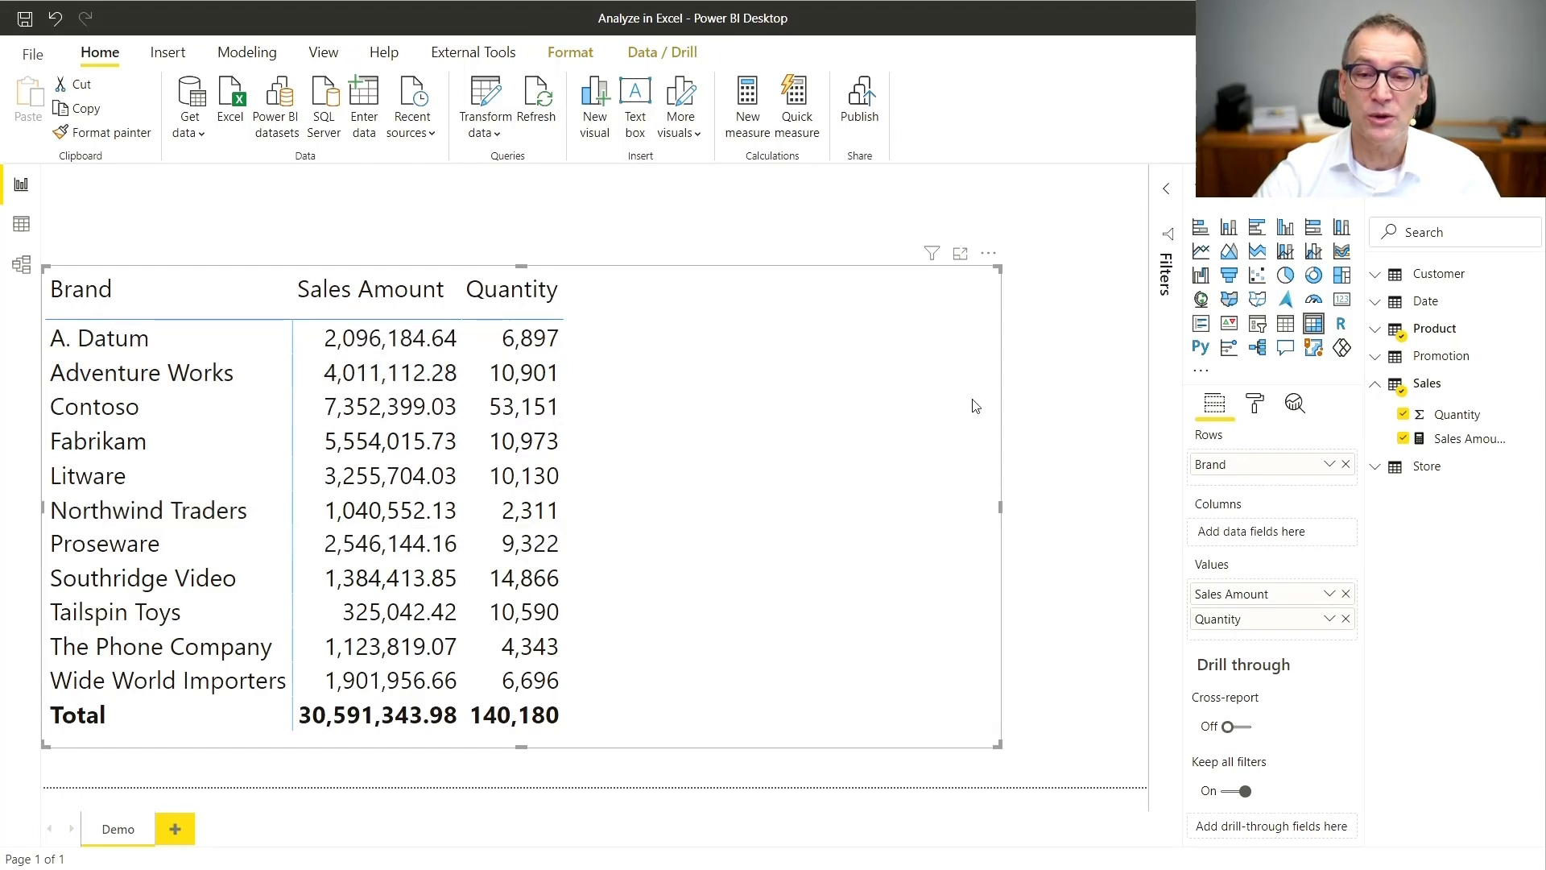
Step: Publish the desktop report to the Demo workspace in the Power BI service
{"action": "left_click", "coordinate": [1038, 392]}
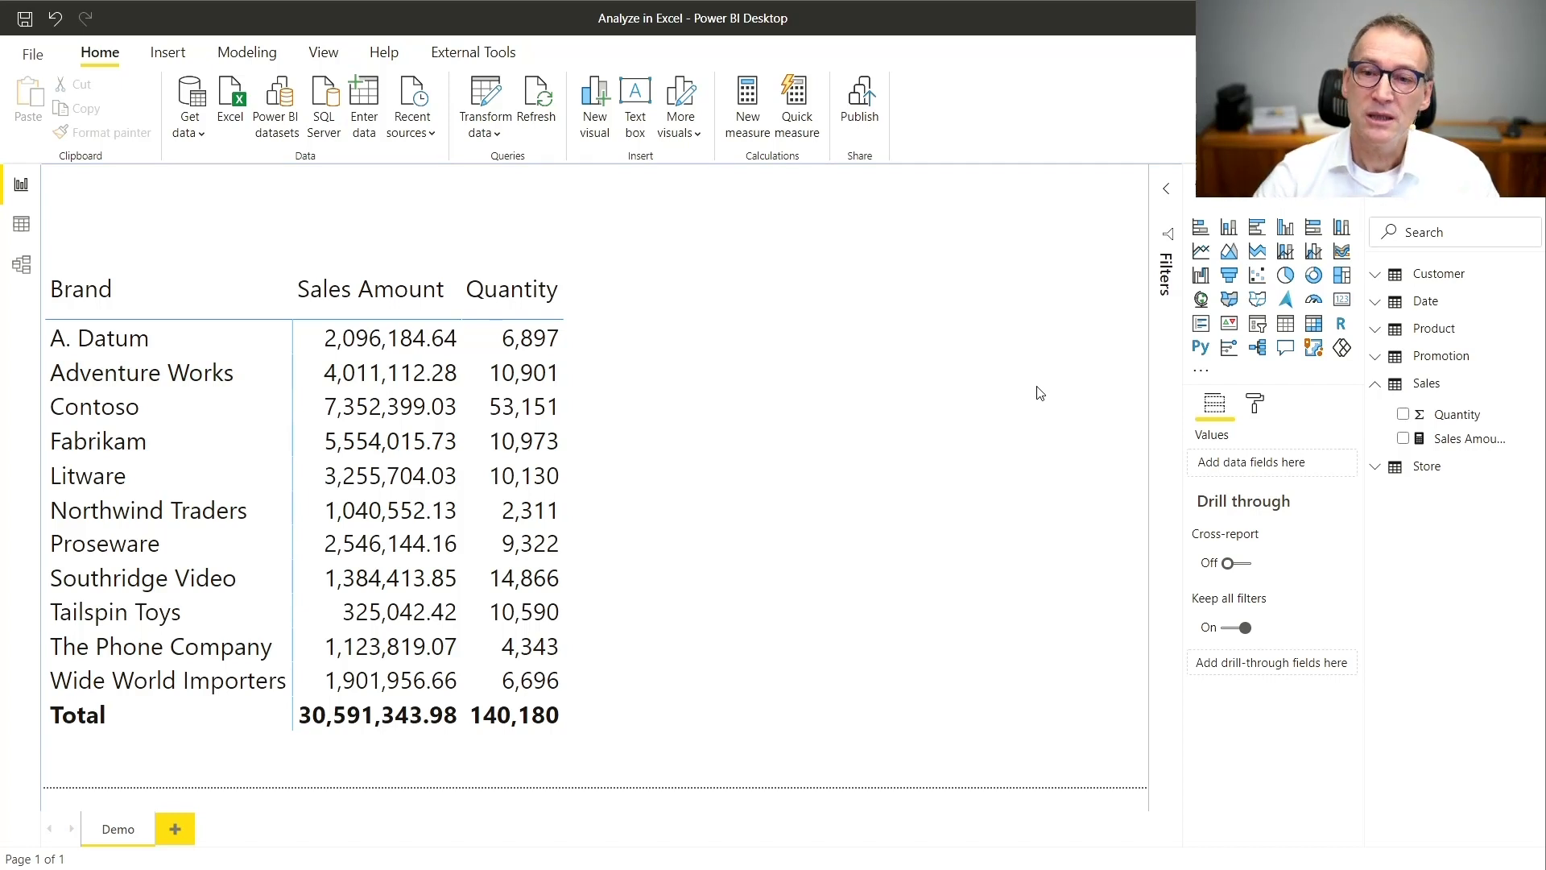
{"action": "left_click", "coordinate": [863, 116]}
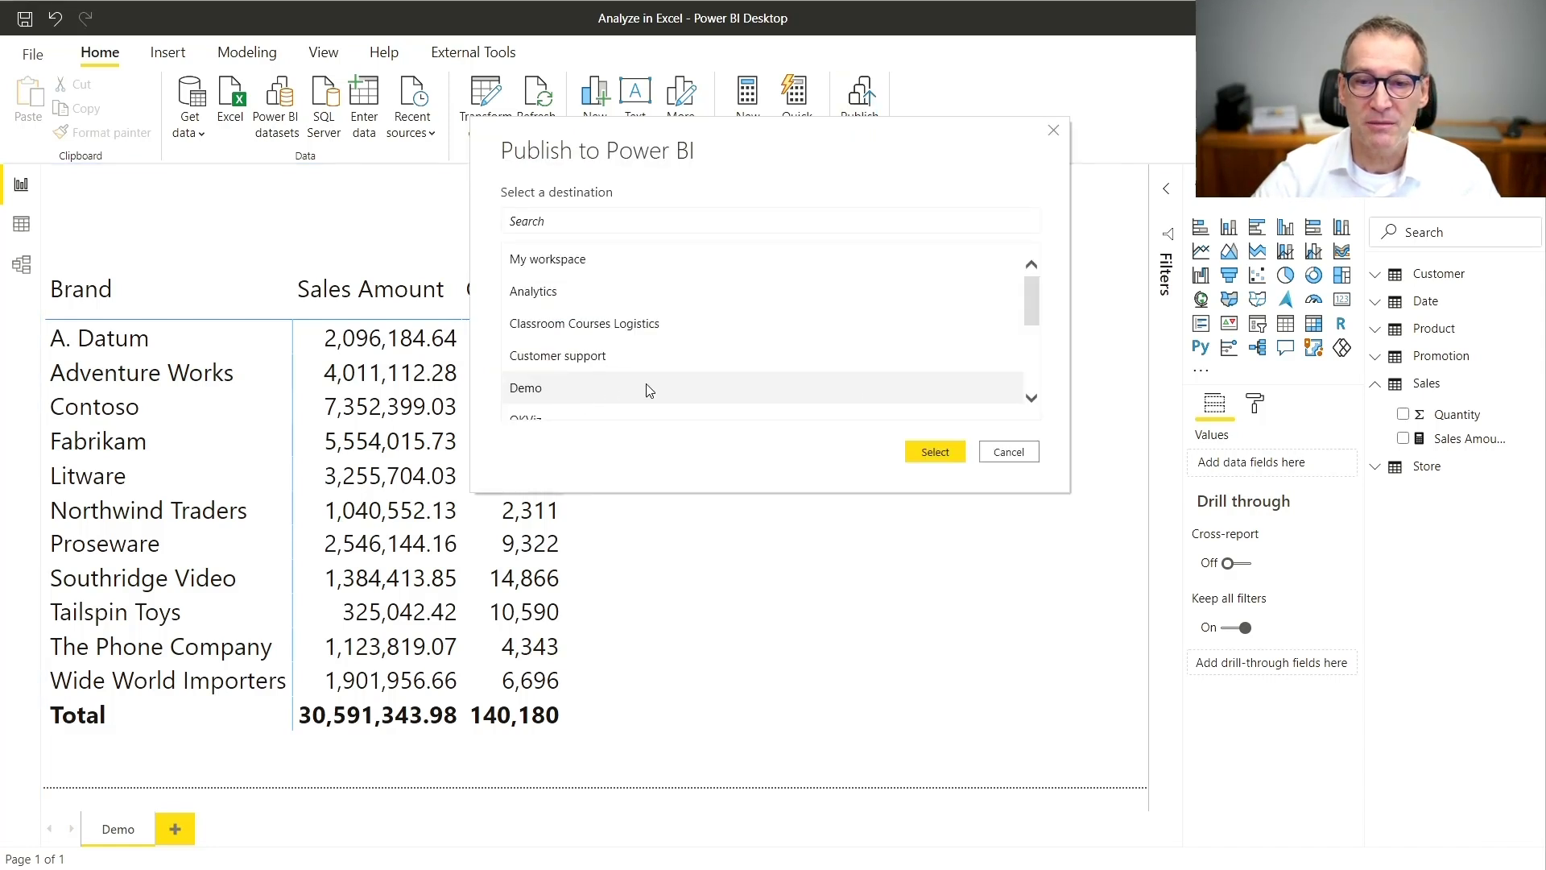
{"action": "left_click", "coordinate": [915, 452]}
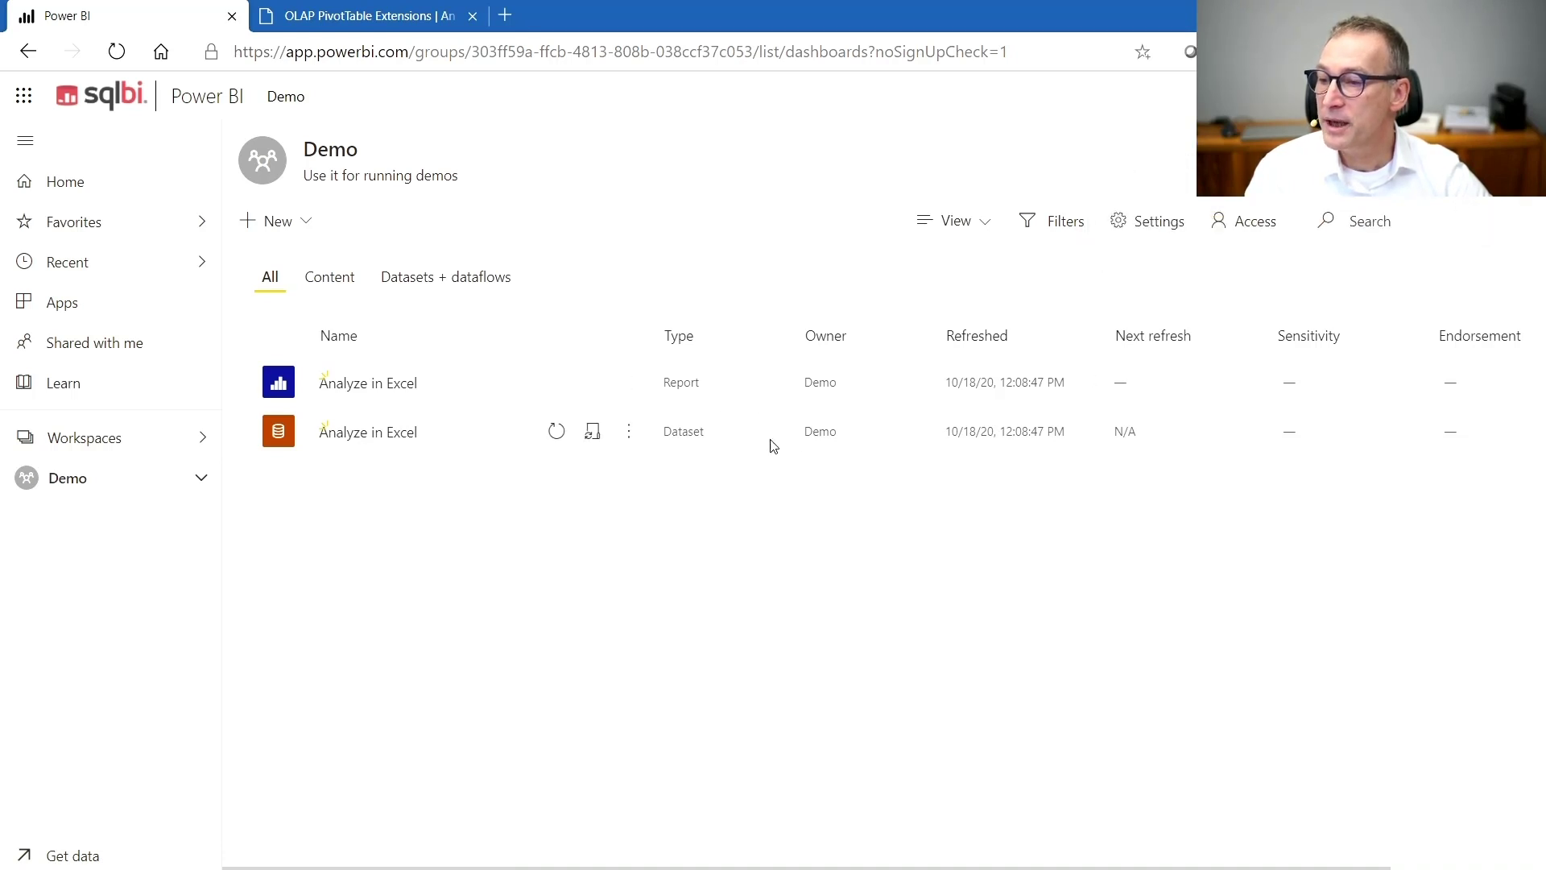
Step: Download the Analyze in Excel workbook for the Demo workspace dataset and open it
{"action": "left_click", "coordinate": [625, 440]}
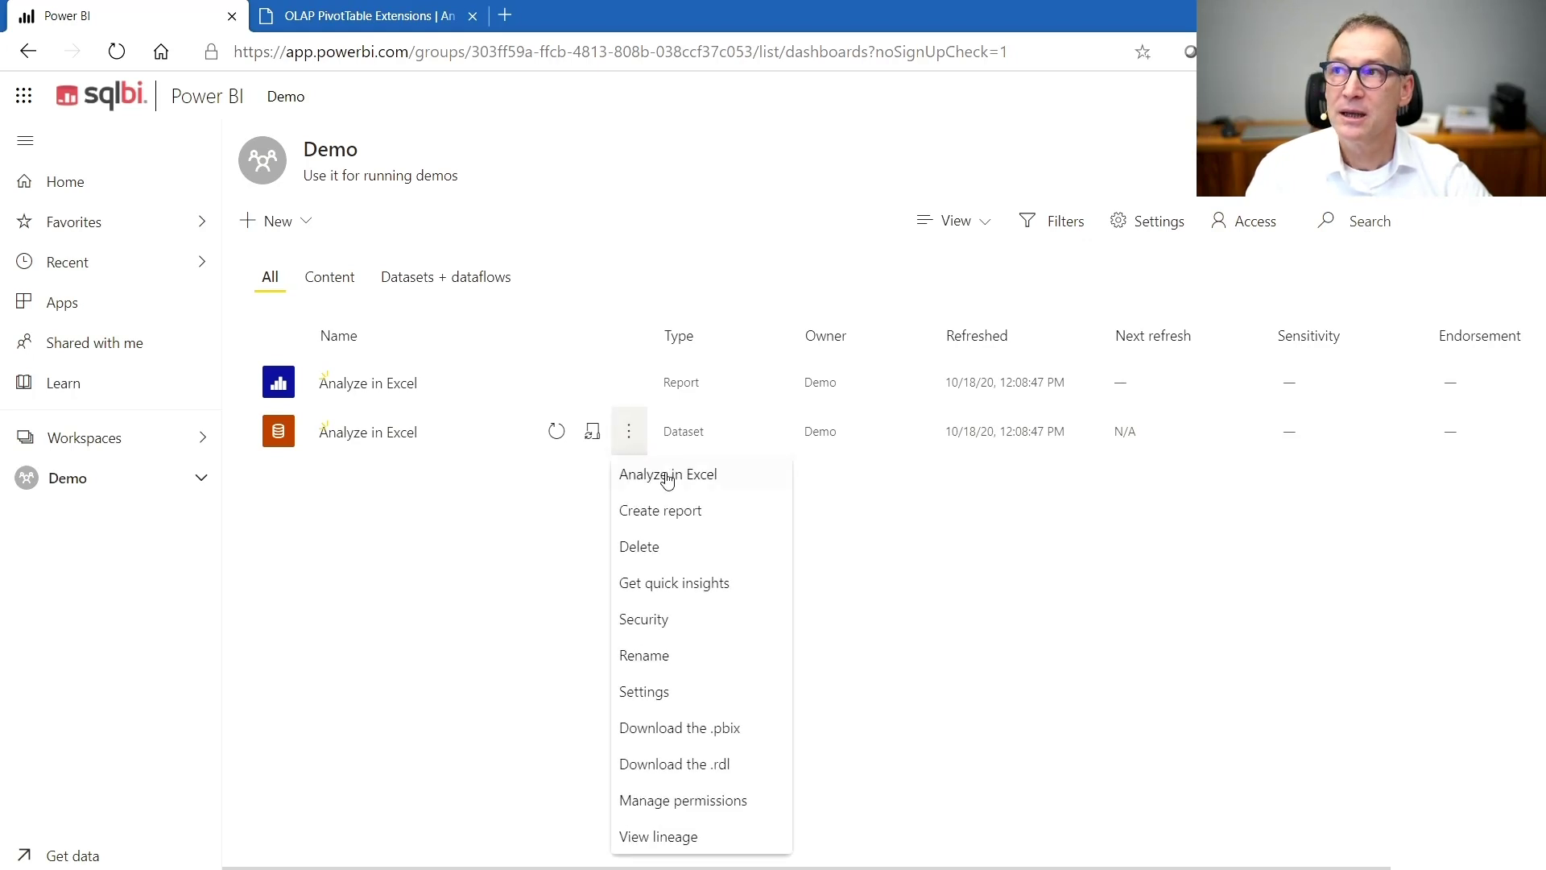
{"action": "left_click", "coordinate": [668, 481]}
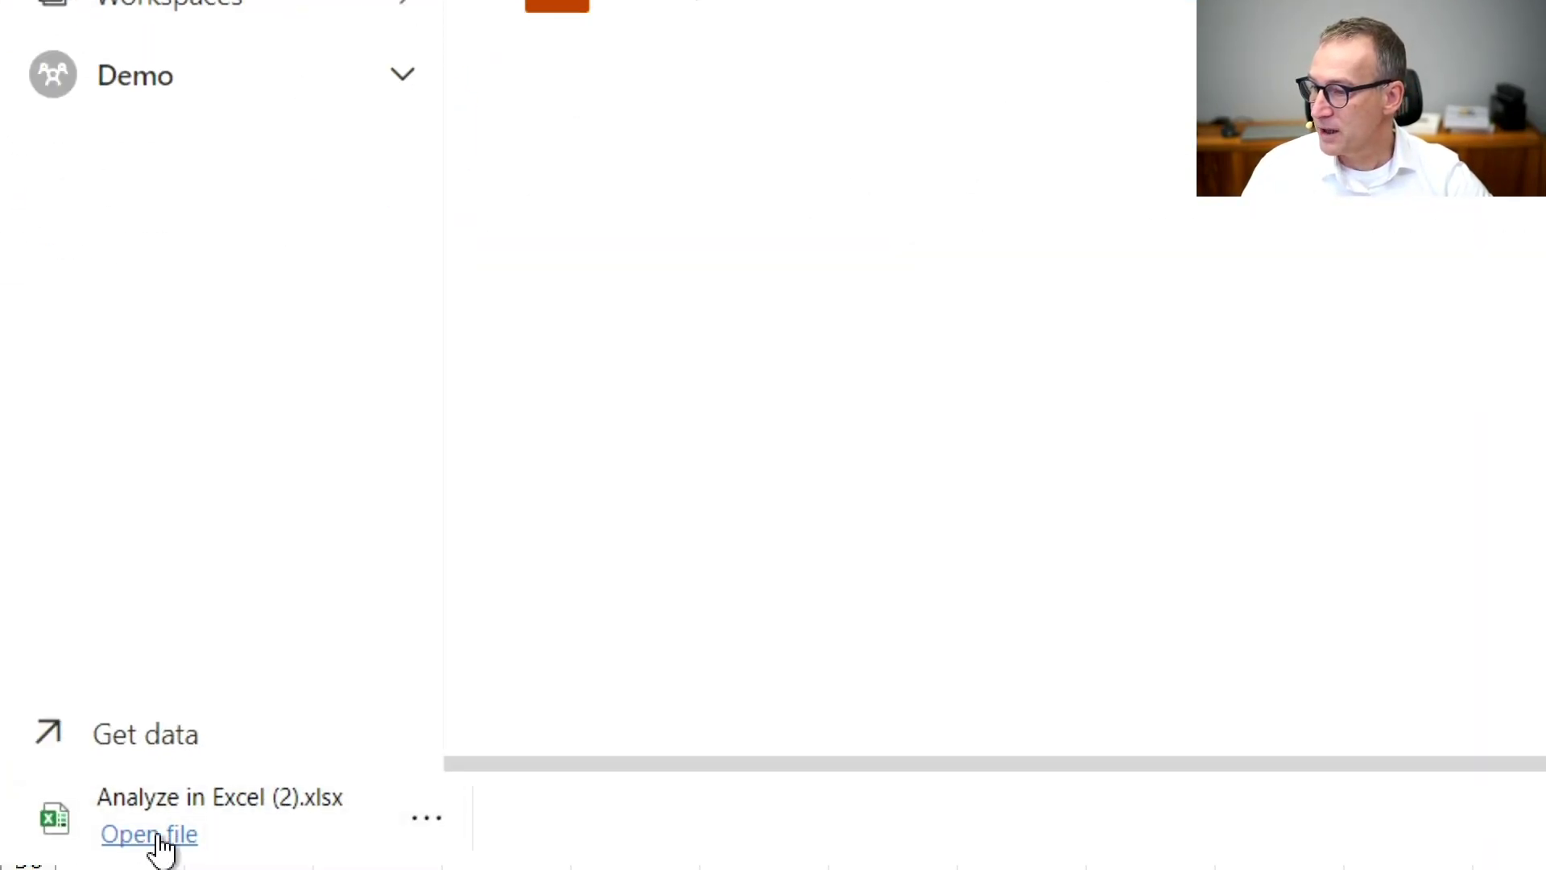
{"action": "left_click", "coordinate": [160, 837]}
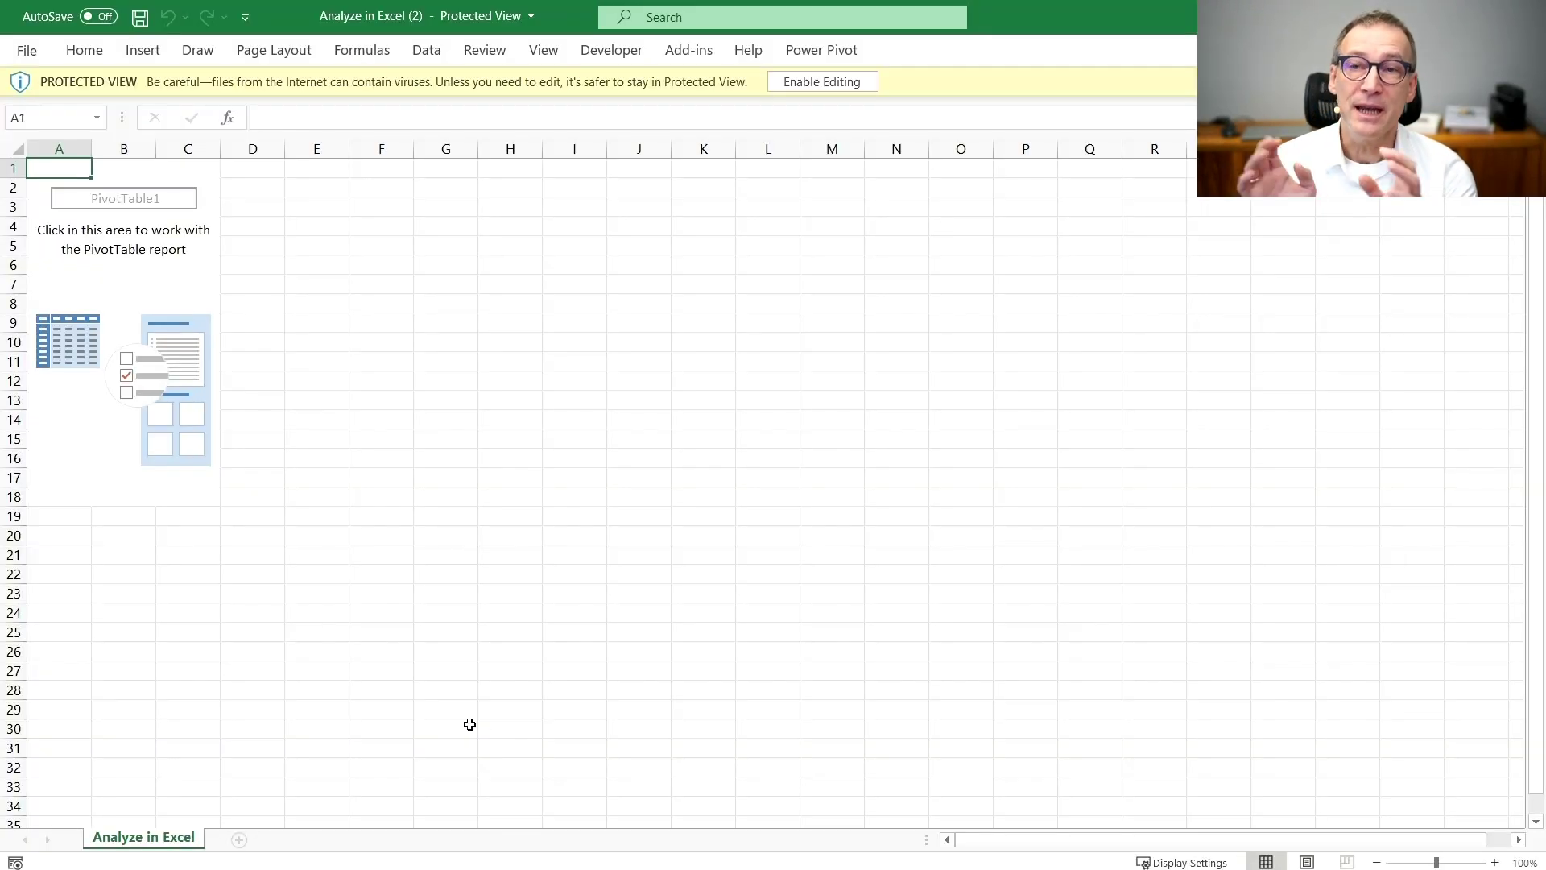
Step: Enable editing and content, then put Brand in PivotTable rows and Sales Amount in values
{"action": "left_click", "coordinate": [809, 81]}
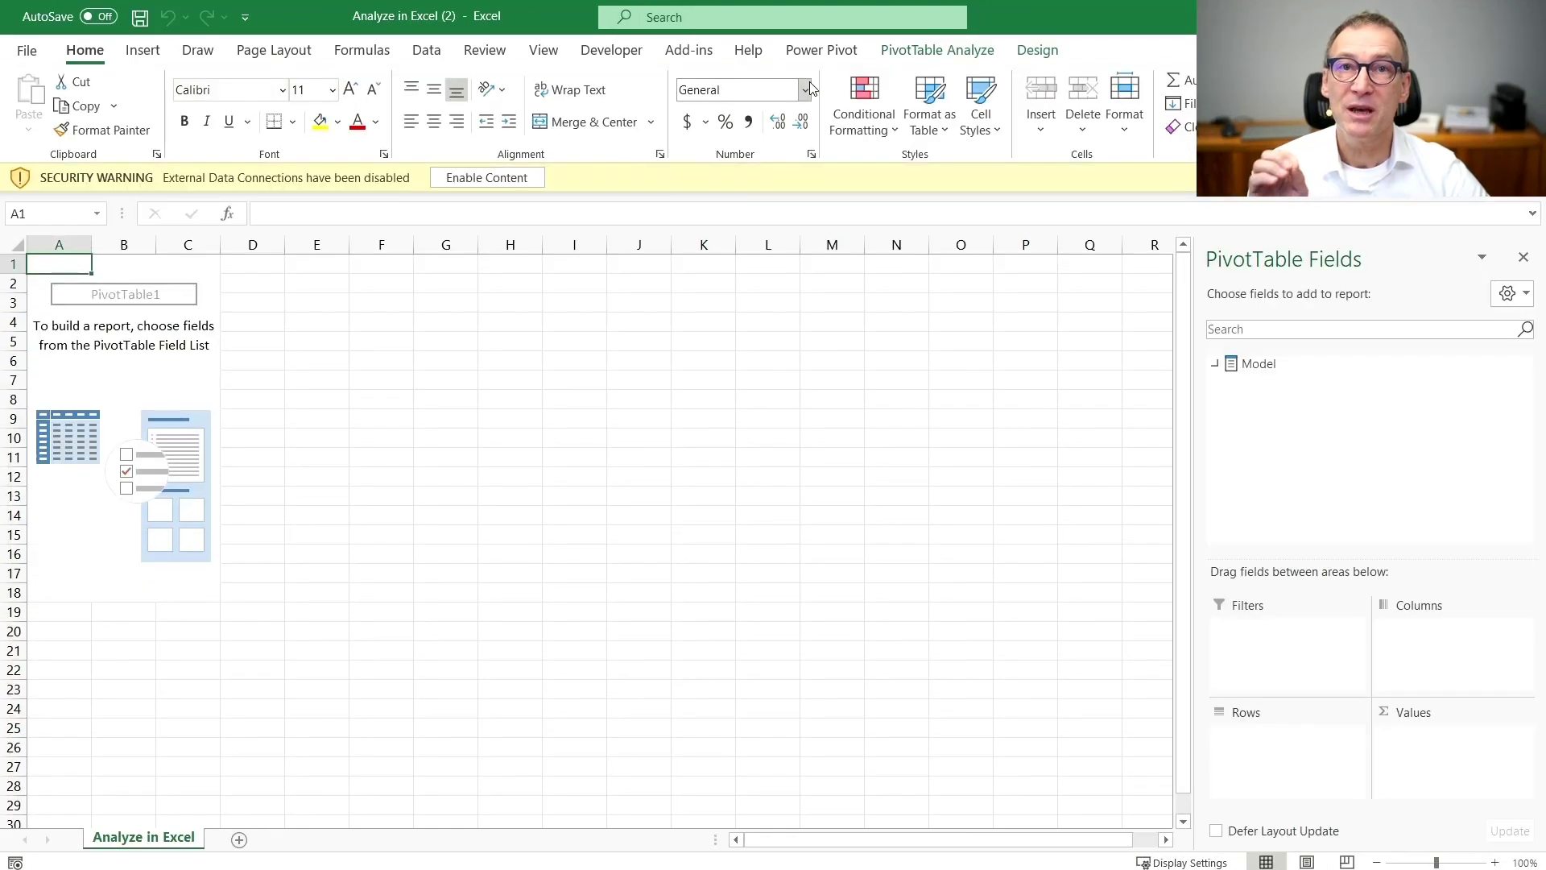
{"action": "left_click", "coordinate": [507, 178]}
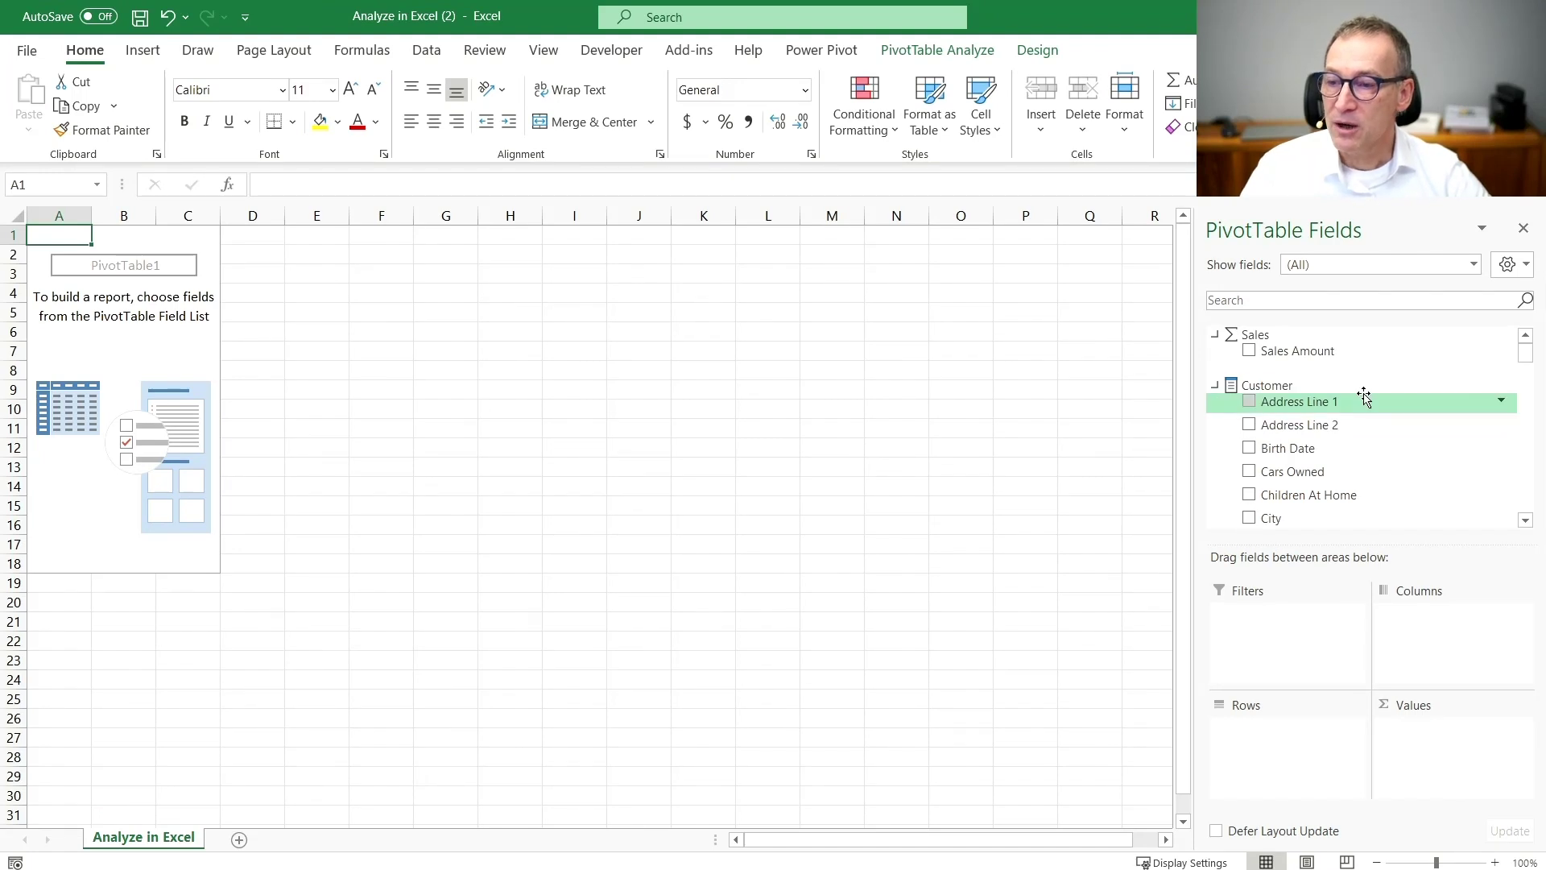
{"action": "scroll", "coordinate": [1363, 397], "scroll_direction": "down", "scroll_amount": 3}
{"action": "scroll", "coordinate": [1364, 398], "scroll_direction": "down", "scroll_amount": 3}
{"action": "scroll", "coordinate": [1361, 405], "scroll_direction": "down", "scroll_amount": 3}
{"action": "scroll", "coordinate": [1359, 408], "scroll_direction": "down", "scroll_amount": 1}
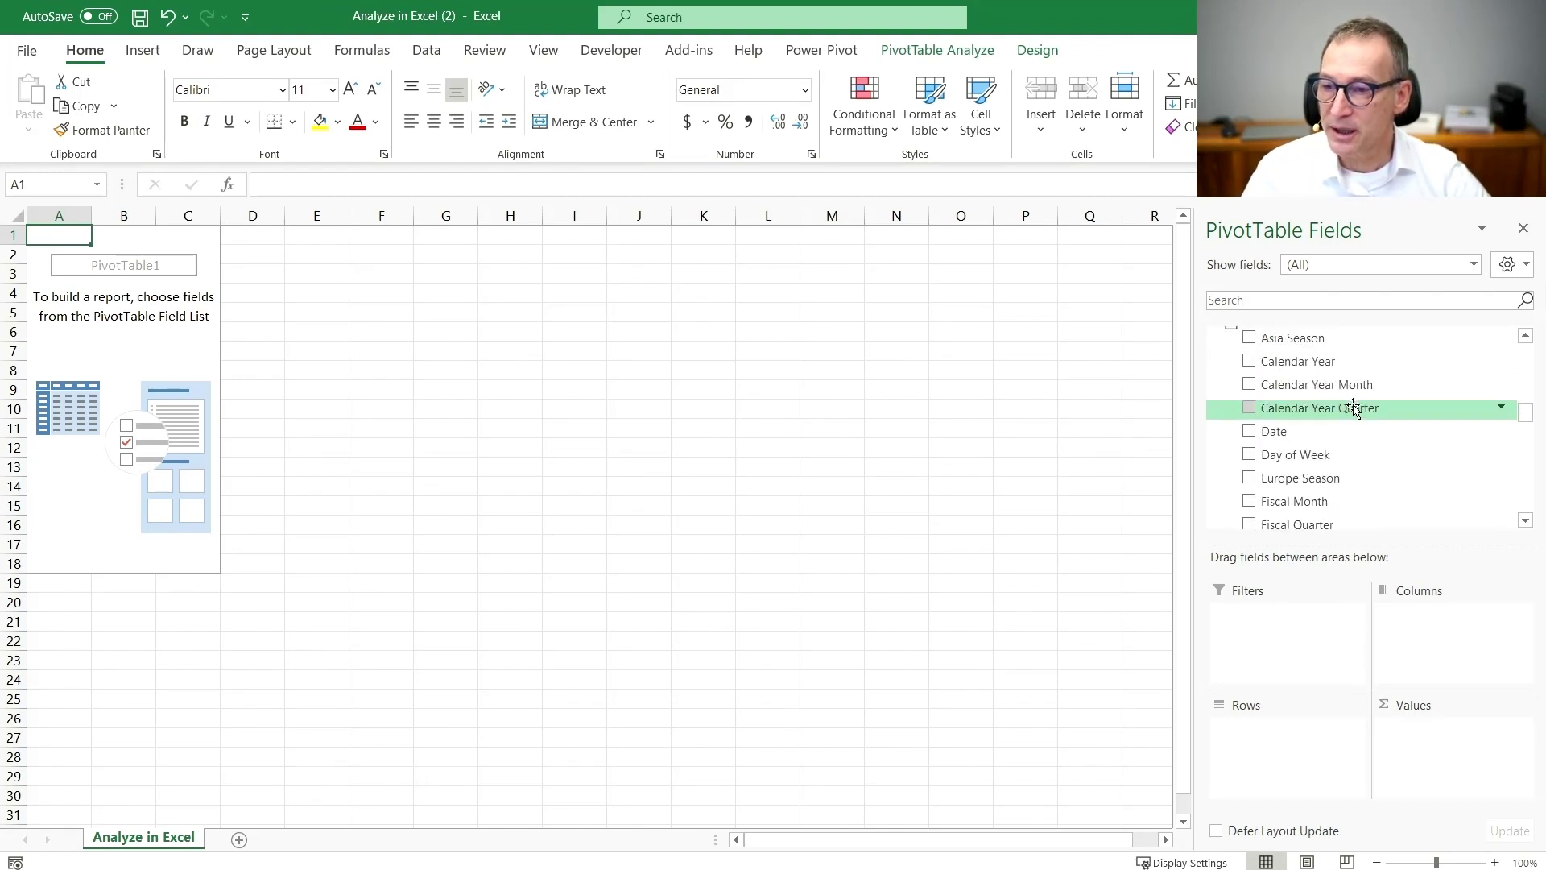
{"action": "scroll", "coordinate": [1346, 411], "scroll_direction": "down", "scroll_amount": 3}
{"action": "scroll", "coordinate": [1341, 418], "scroll_direction": "down", "scroll_amount": 2}
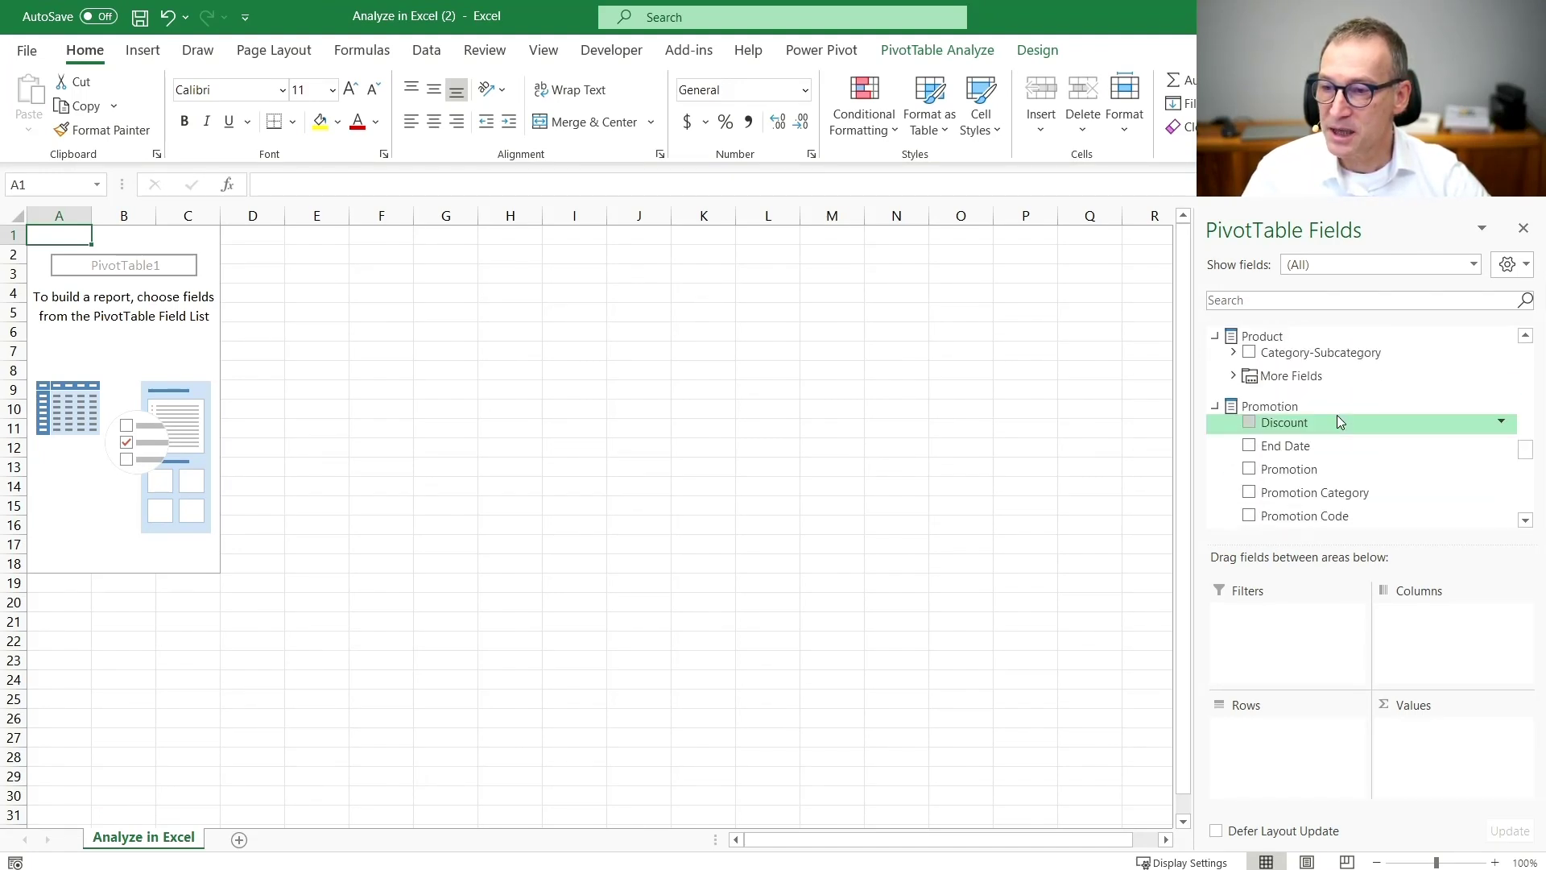
{"action": "left_click", "coordinate": [1235, 376]}
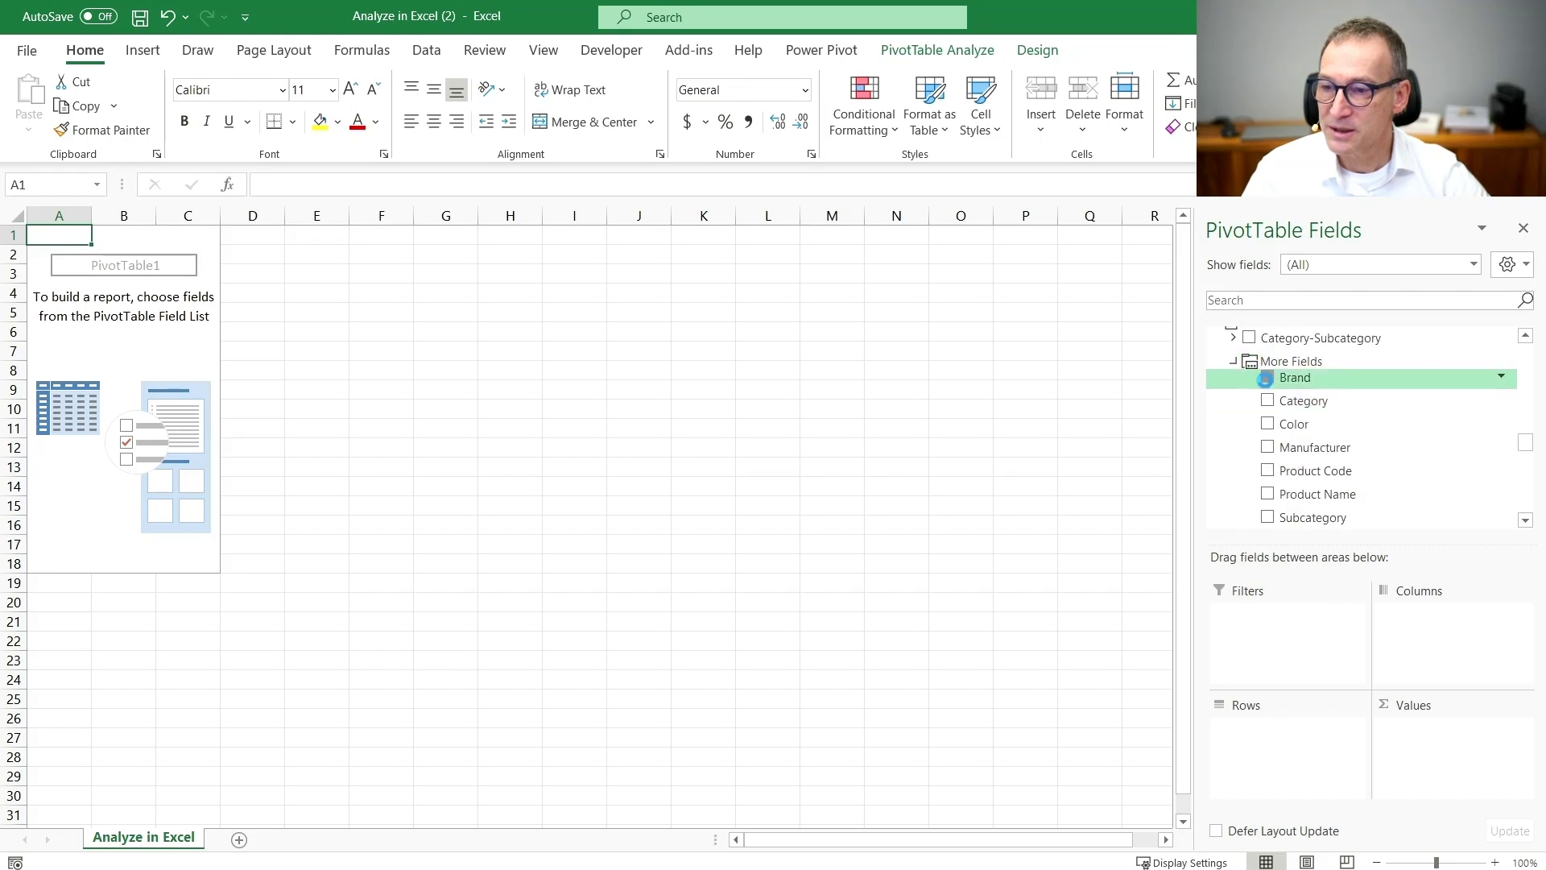
{"action": "left_click", "coordinate": [1265, 378]}
{"action": "scroll", "coordinate": [1275, 399], "scroll_direction": "up", "scroll_amount": 3}
{"action": "scroll", "coordinate": [1277, 383], "scroll_direction": "up", "scroll_amount": 3}
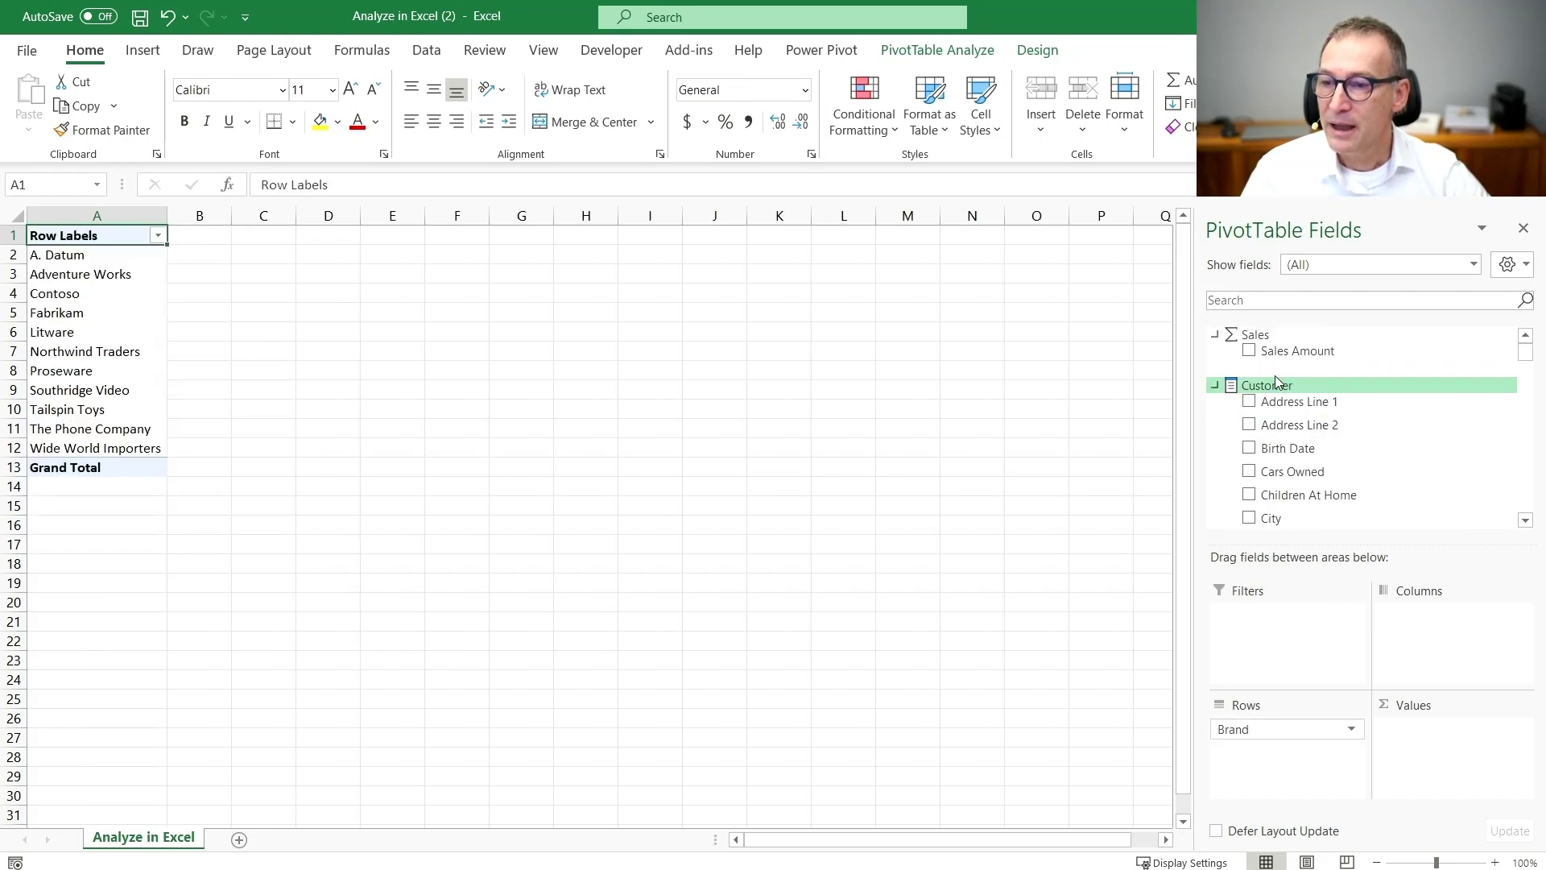
{"action": "left_click", "coordinate": [1250, 350]}
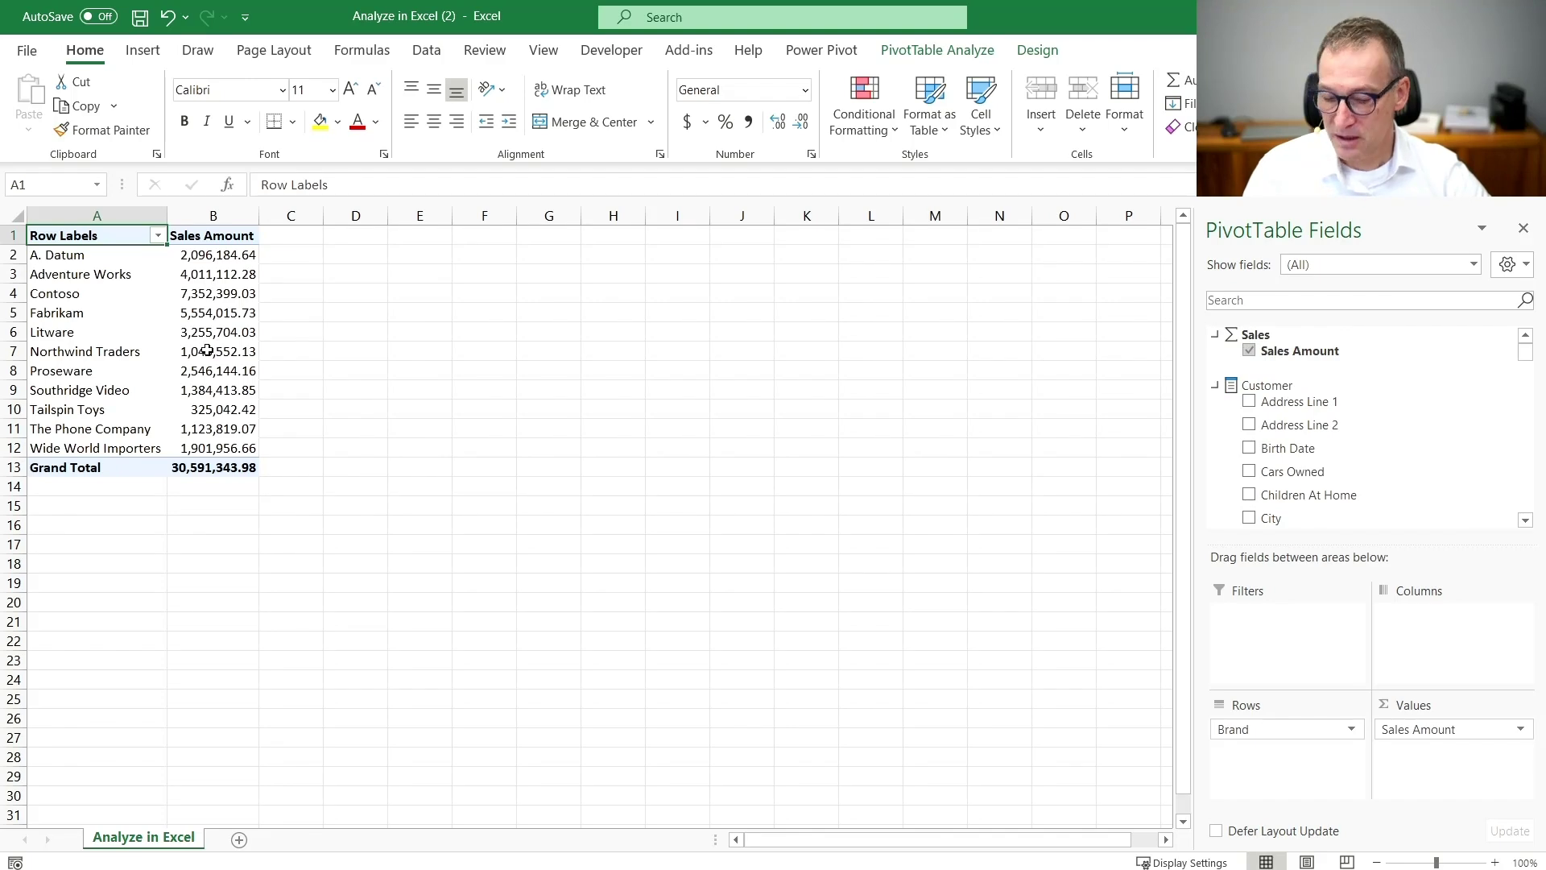
{"action": "scroll", "coordinate": [209, 351], "scroll_direction": "up", "scroll_amount": 3, "text": "ctrl"}
{"action": "scroll", "coordinate": [208, 354], "scroll_direction": "up", "scroll_amount": 3, "text": "ctrl"}
{"action": "scroll", "coordinate": [207, 355], "scroll_direction": "up", "scroll_amount": 1, "text": "ctrl"}
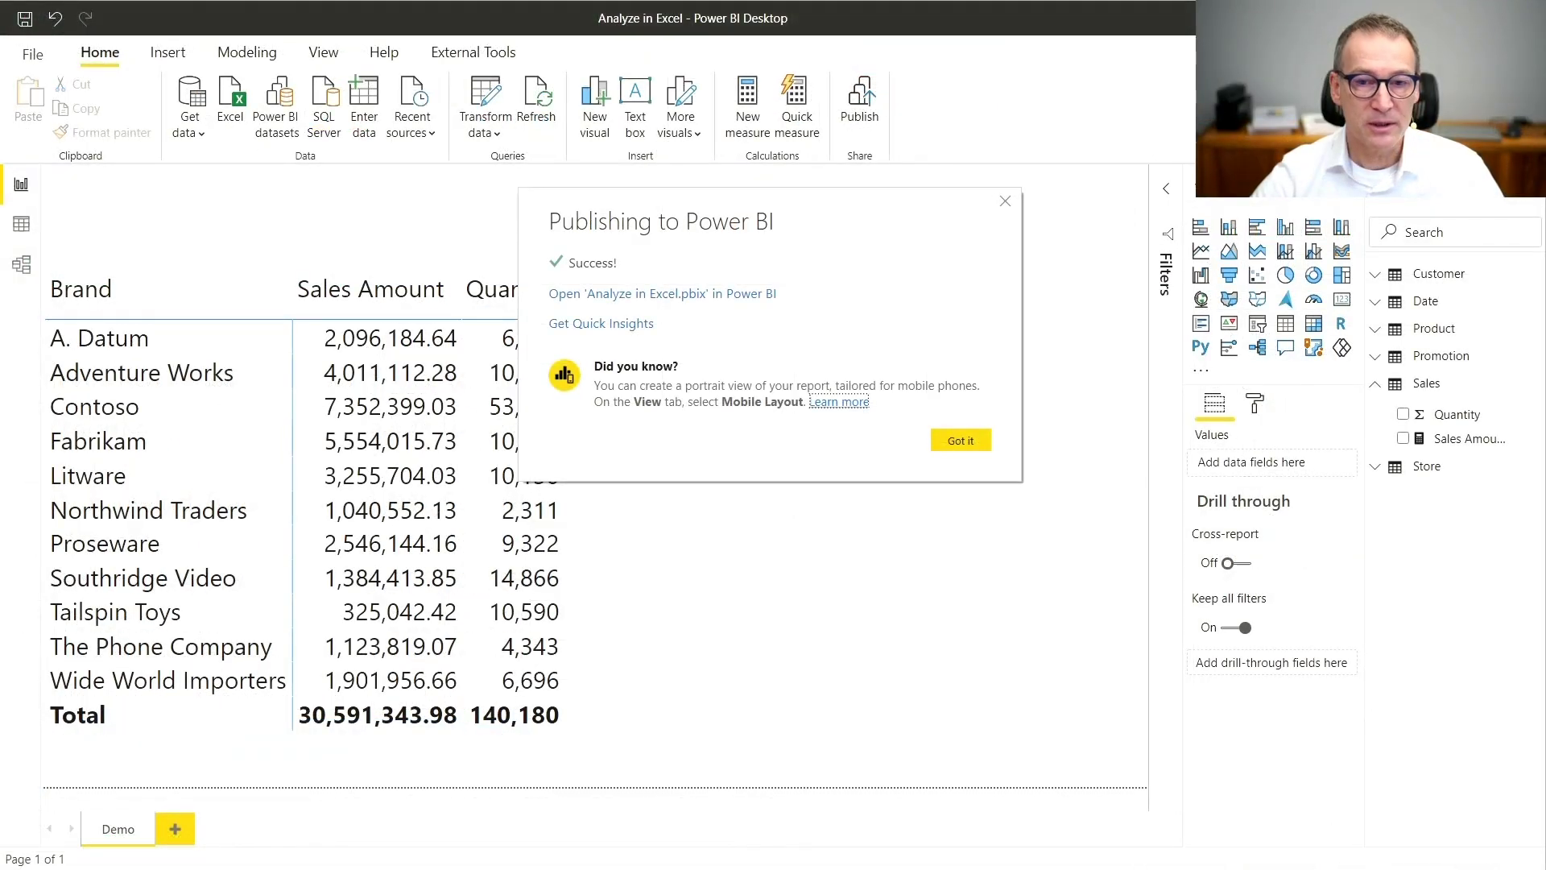
Step: Dismiss the 'Publishing to Power BI' success dialog with Got it
{"action": "left_click", "coordinate": [974, 442]}
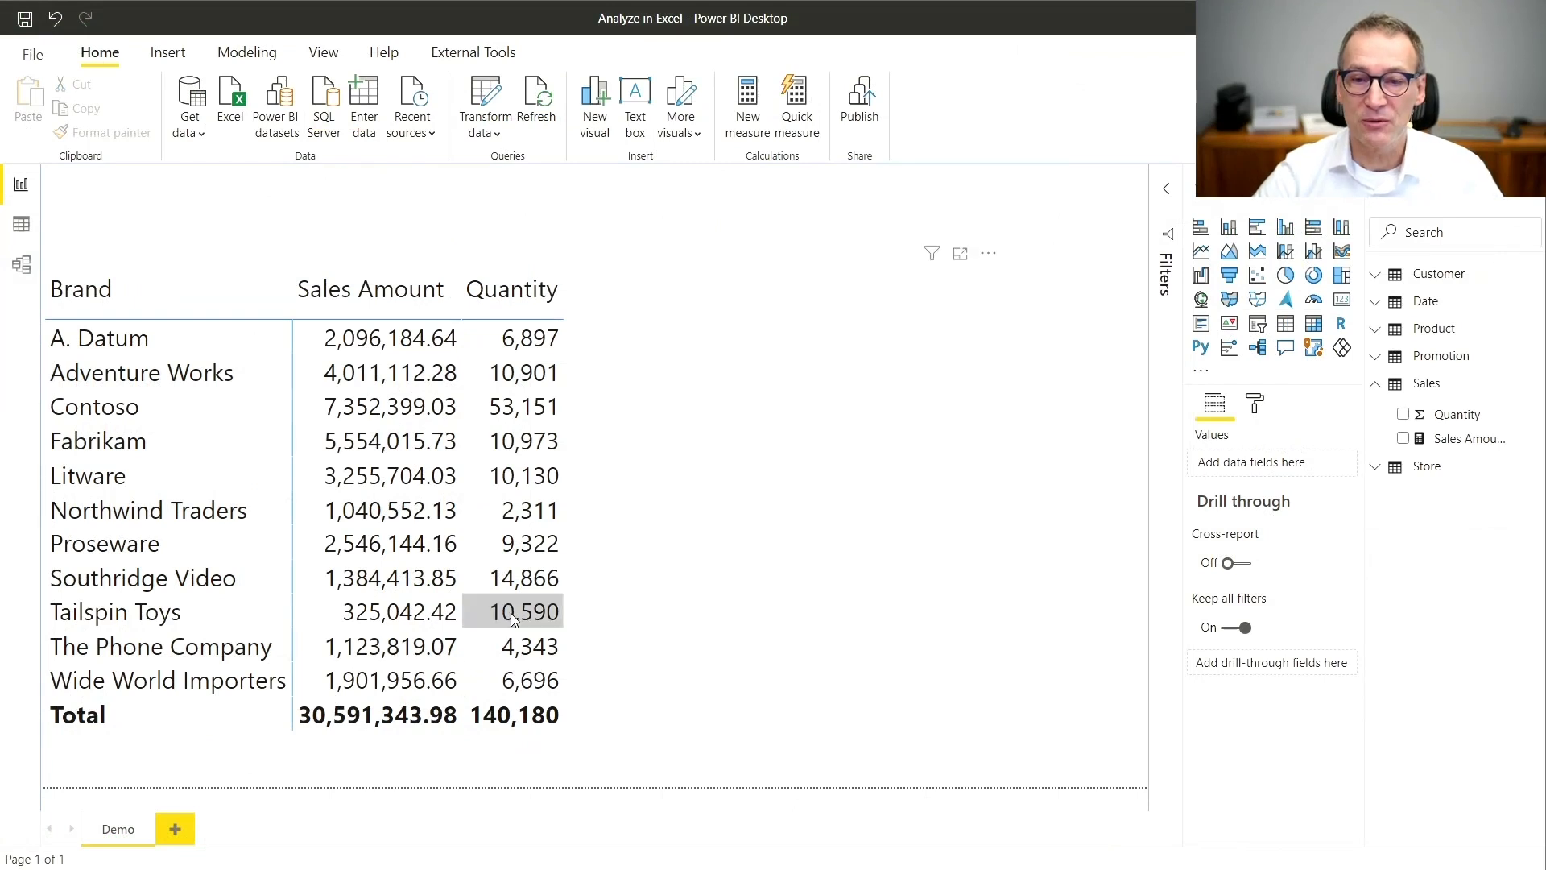
Step: Inspect the Quantity column's summarization, then display the External Tools list
{"action": "left_click", "coordinate": [834, 525]}
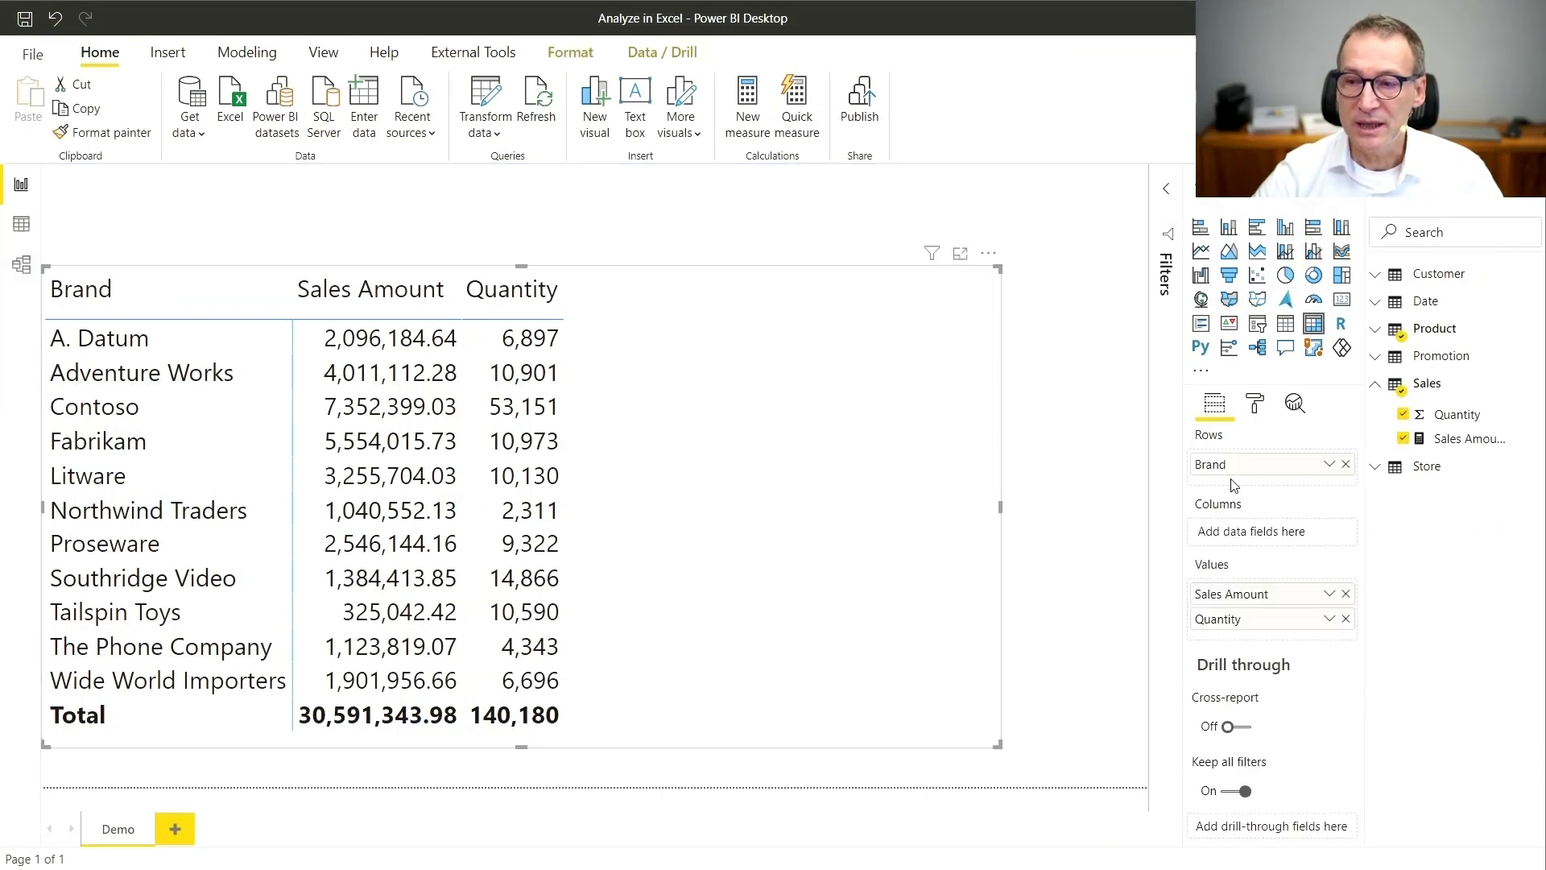
{"action": "left_click", "coordinate": [1458, 415]}
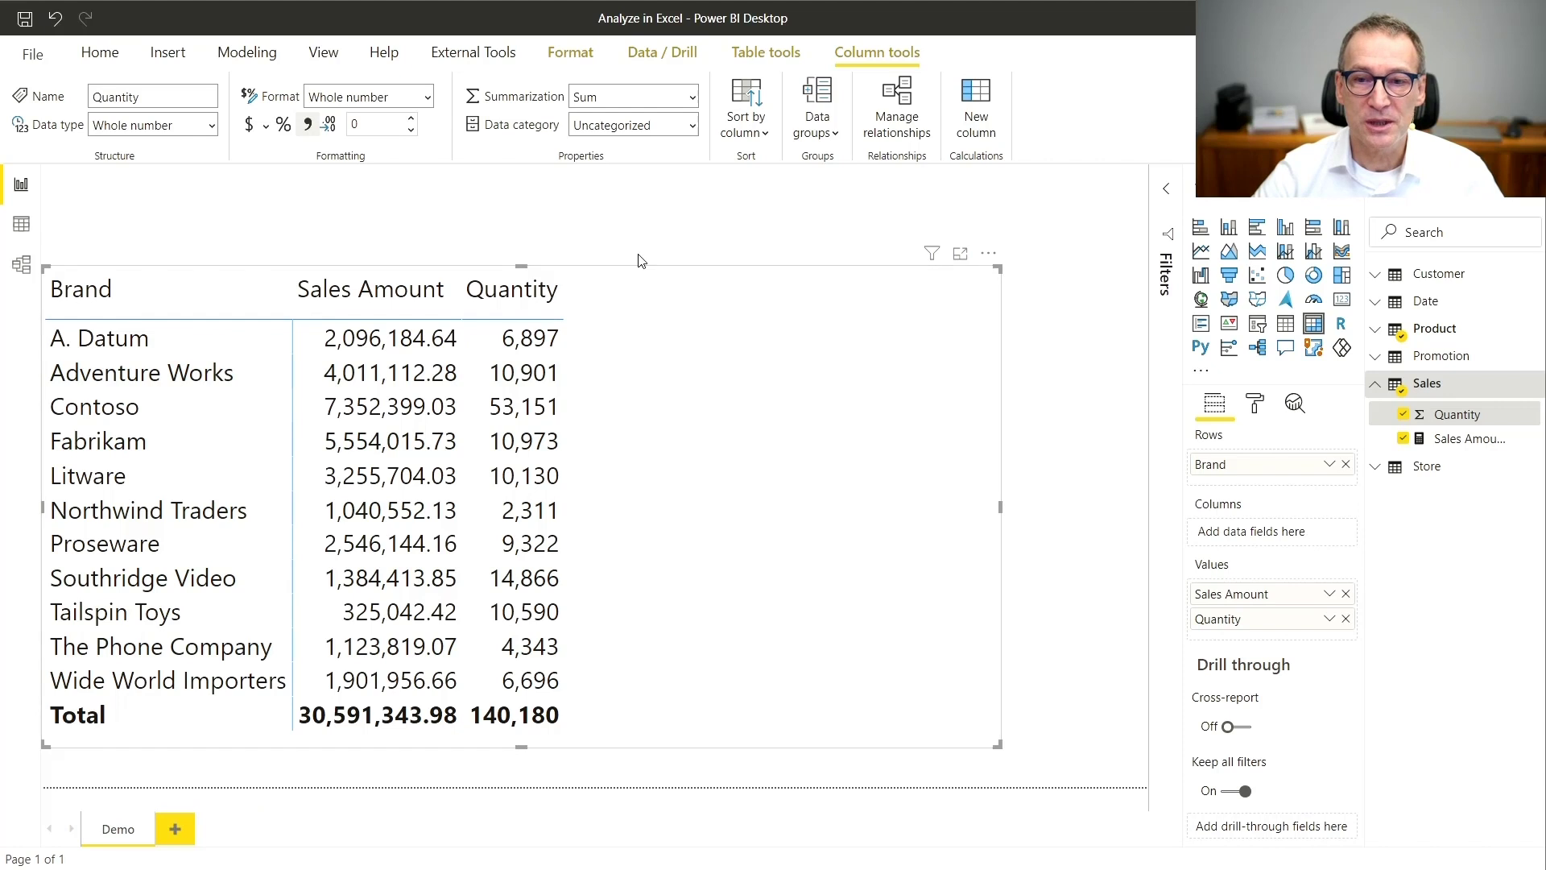
{"action": "left_click", "coordinate": [619, 203]}
{"action": "left_click", "coordinate": [502, 57]}
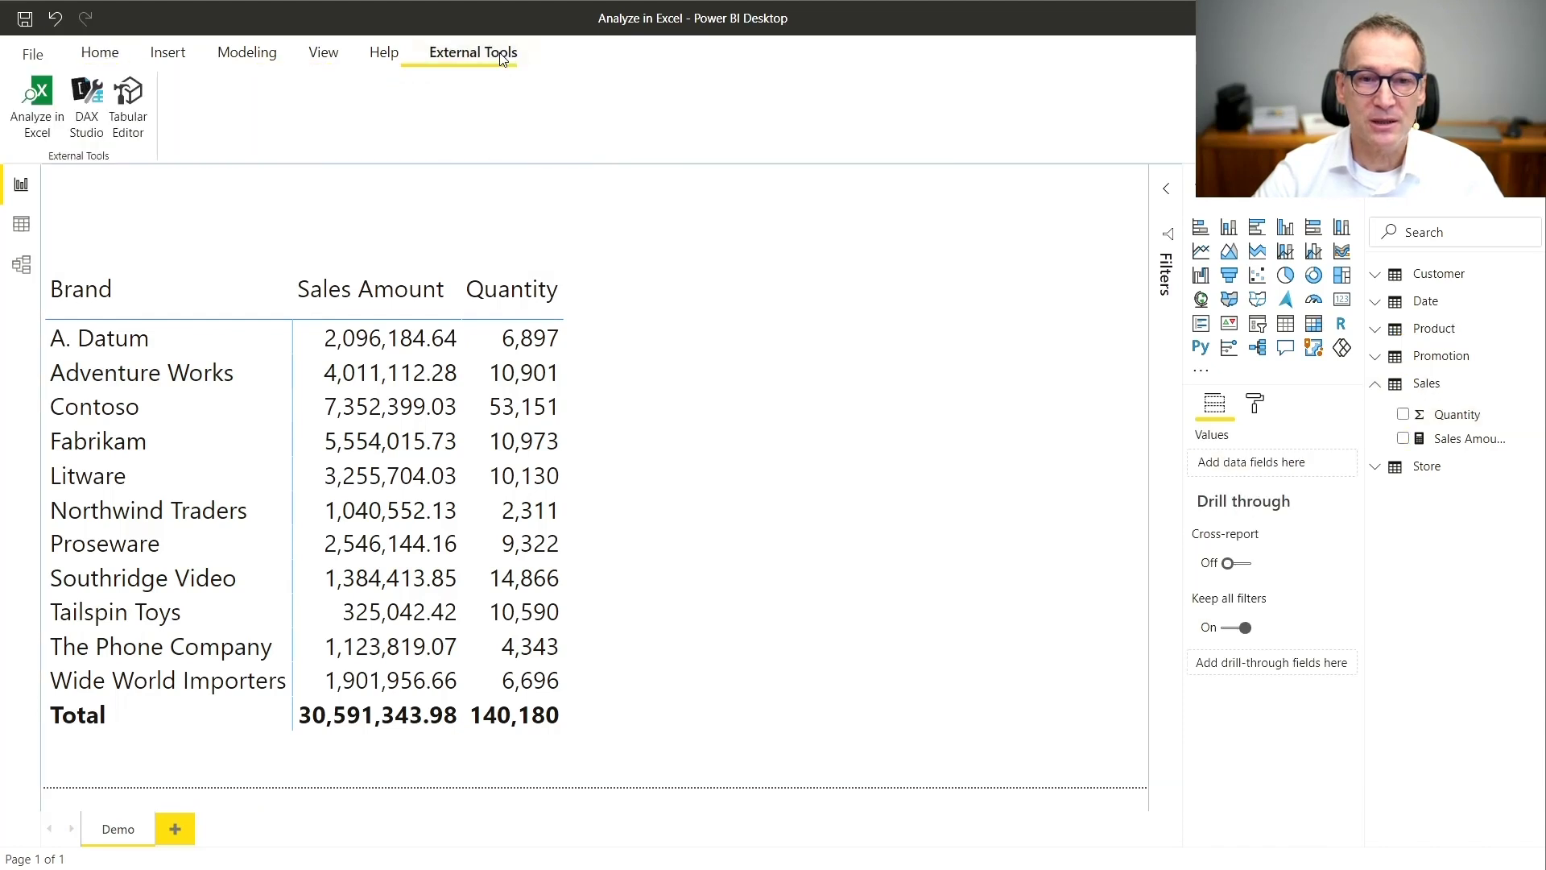
Step: Launch Analyze in Excel, close the Analyze in Excel (2) workbook, and maximize Book2
{"action": "left_click", "coordinate": [24, 115]}
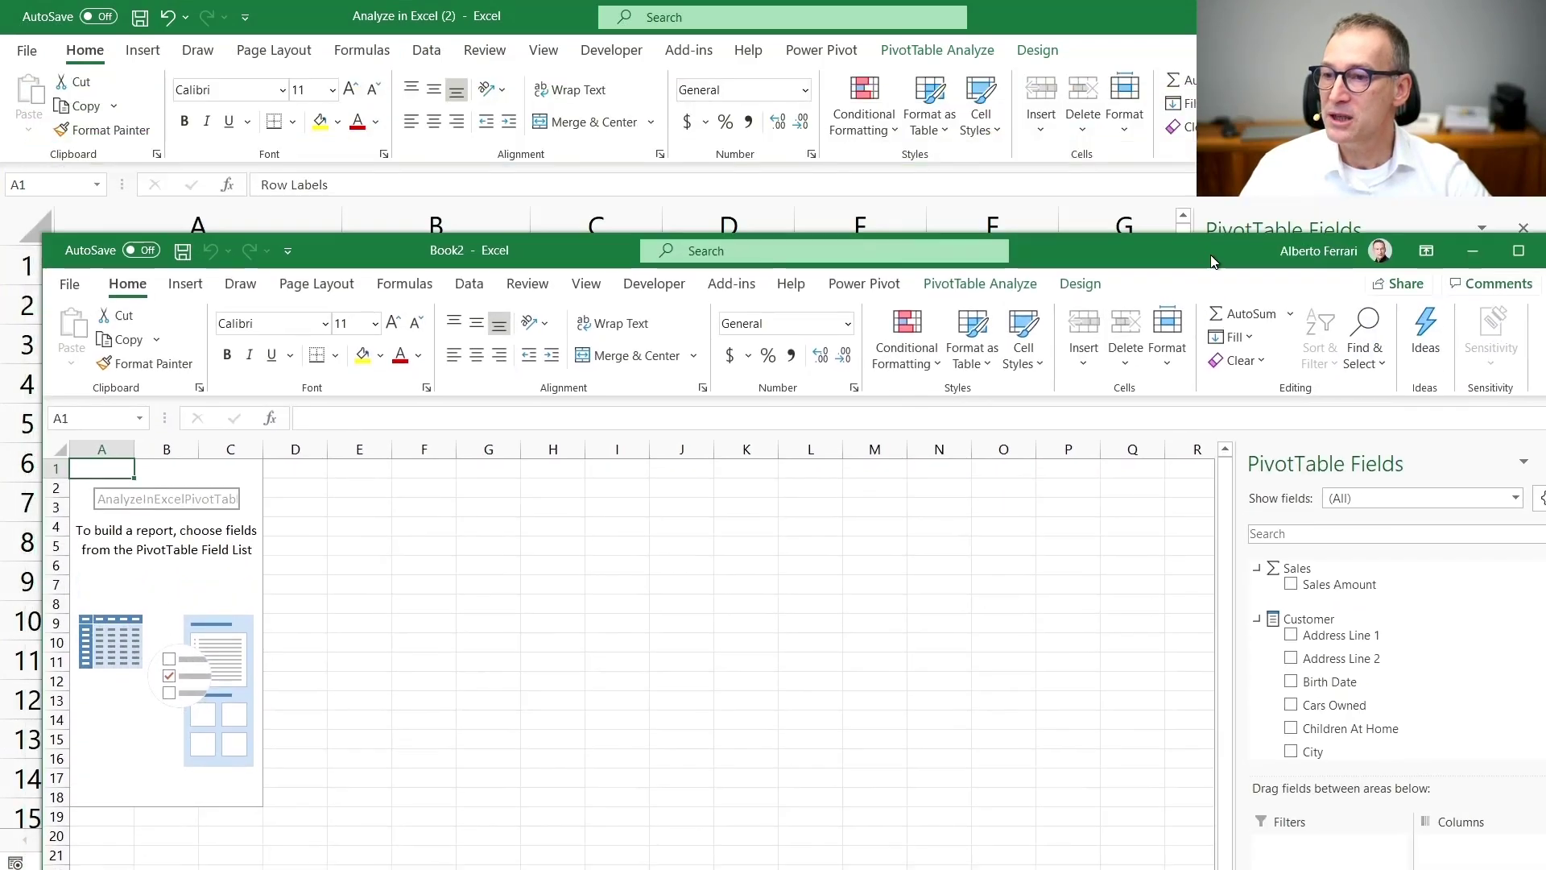
{"action": "left_click", "coordinate": [511, 21]}
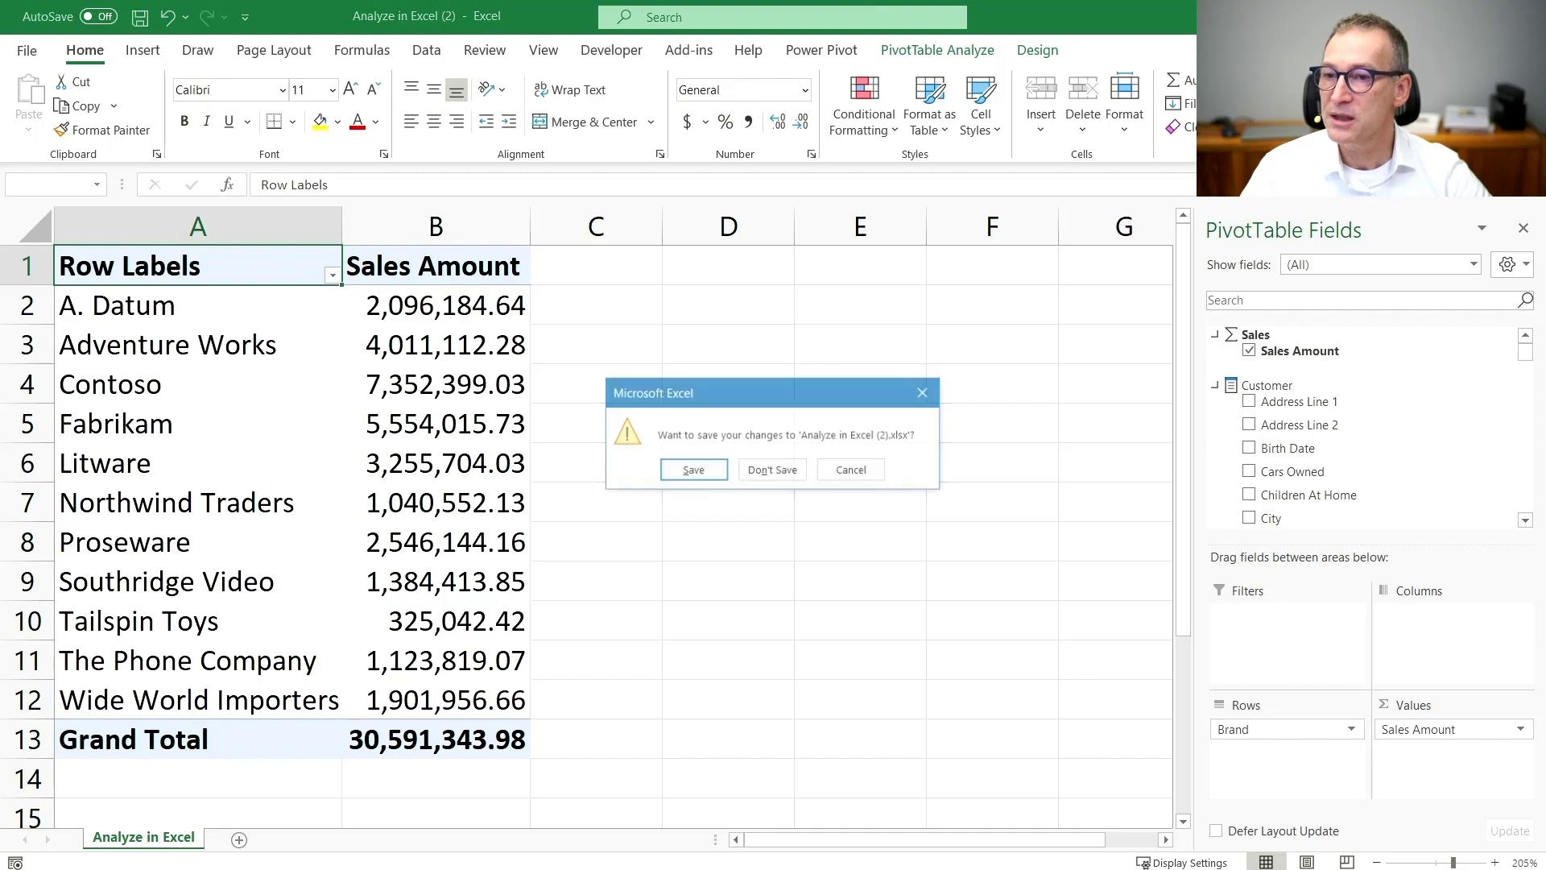
{"action": "left_click", "coordinate": [779, 475]}
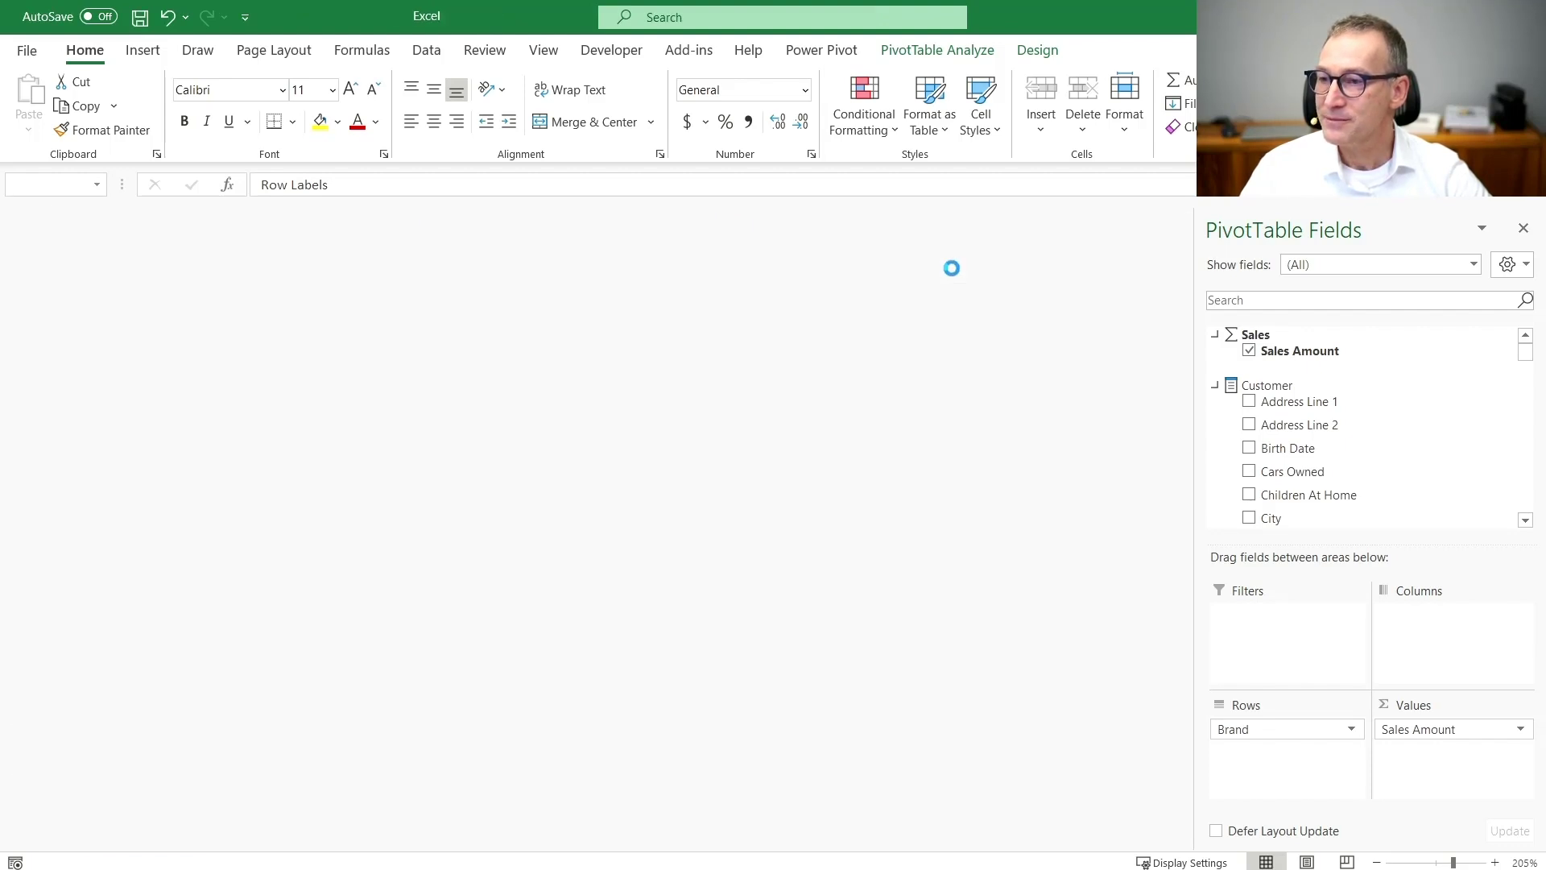
{"action": "double_click", "coordinate": [981, 161]}
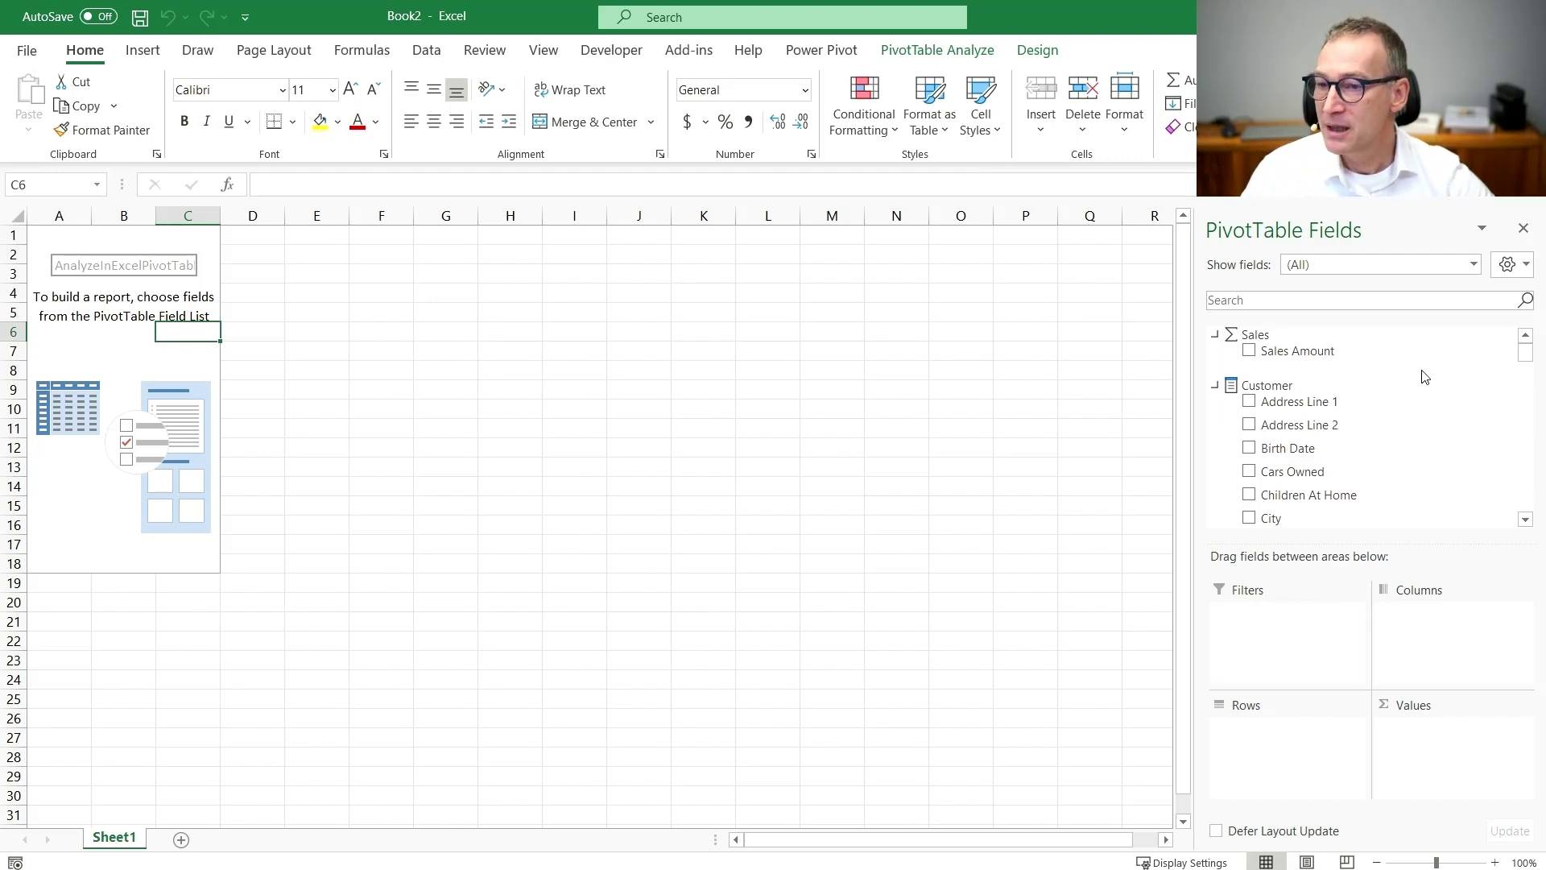
Step: Add Sales Amount and Brand to Book2's PivotTable, then switch back to Power BI Desktop
{"action": "left_click", "coordinate": [1248, 351]}
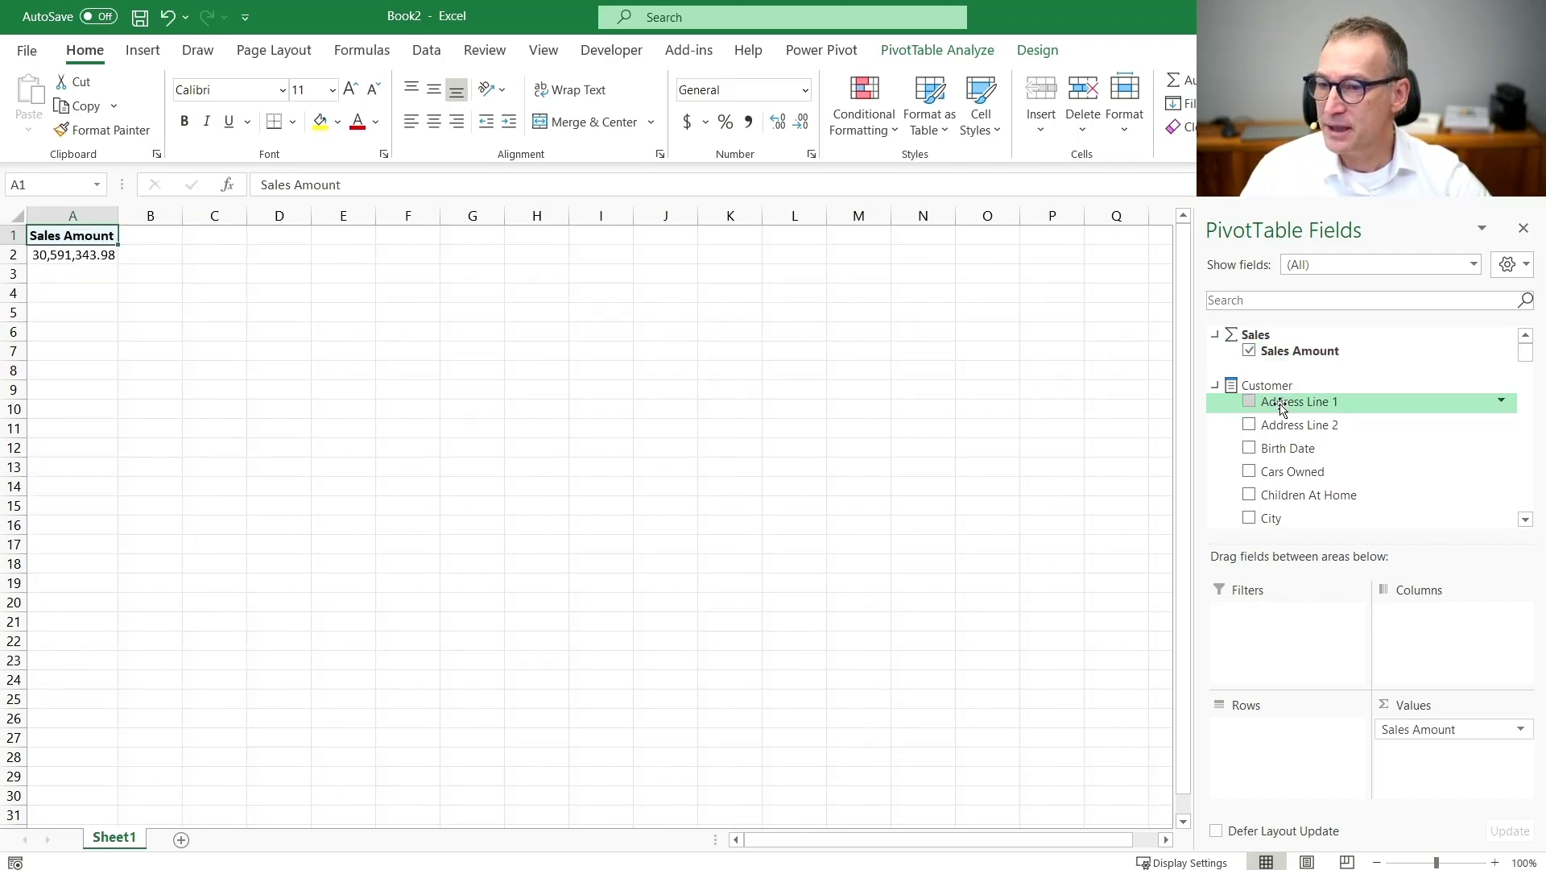
{"action": "scroll", "coordinate": [1312, 422], "scroll_direction": "down", "scroll_amount": 5}
{"action": "scroll", "coordinate": [1315, 424], "scroll_direction": "down", "scroll_amount": 5}
{"action": "scroll", "coordinate": [1314, 423], "scroll_direction": "down", "scroll_amount": 3}
{"action": "scroll", "coordinate": [1316, 422], "scroll_direction": "down", "scroll_amount": 5}
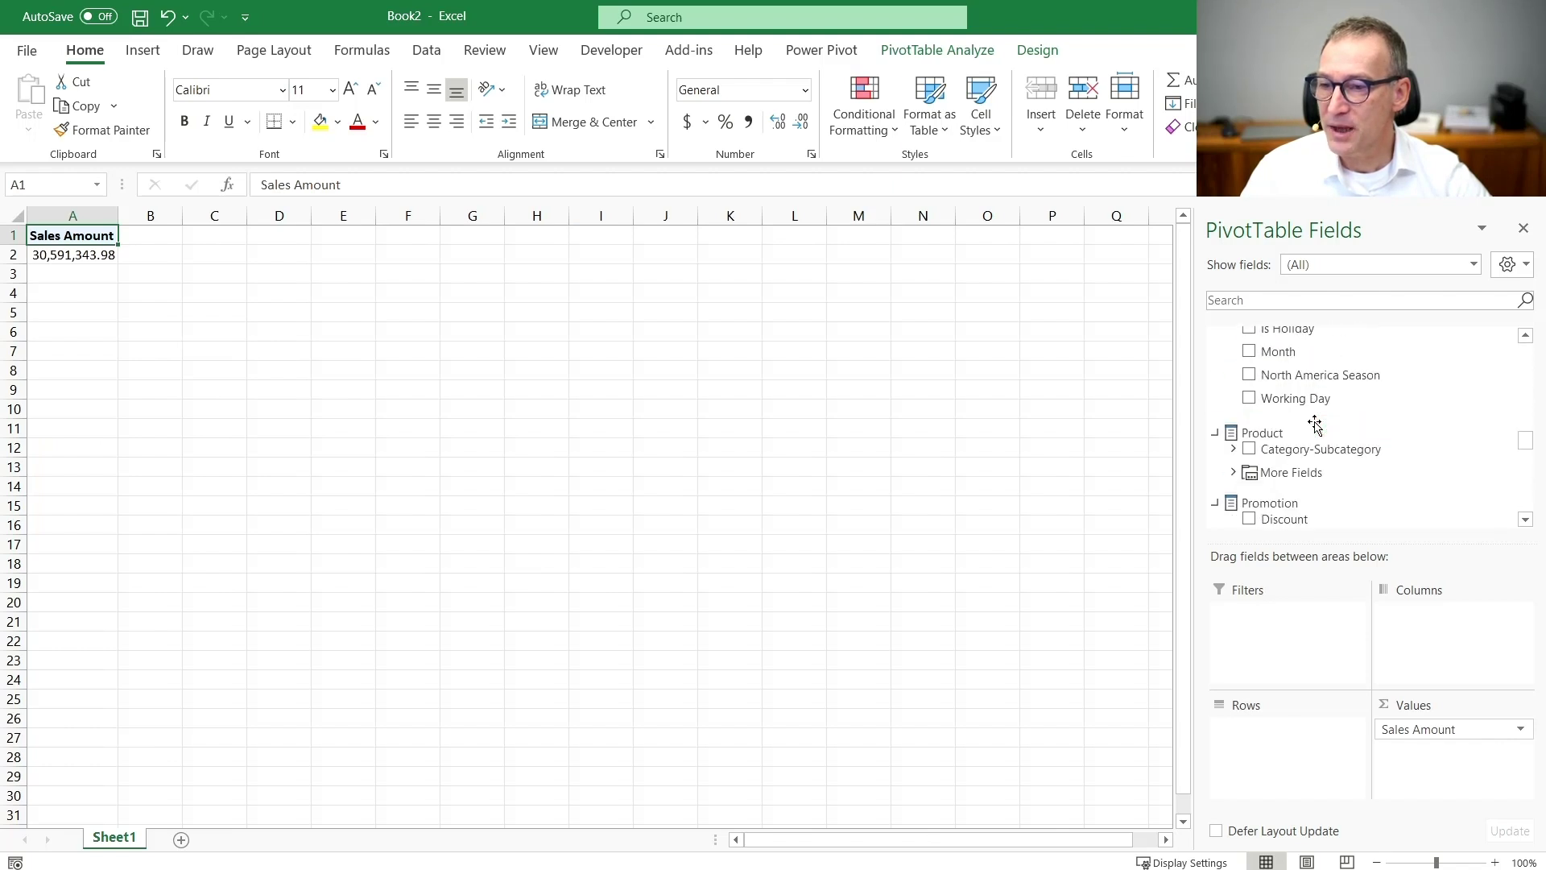
{"action": "scroll", "coordinate": [1315, 422], "scroll_direction": "down", "scroll_amount": 1}
{"action": "left_click", "coordinate": [1234, 376]}
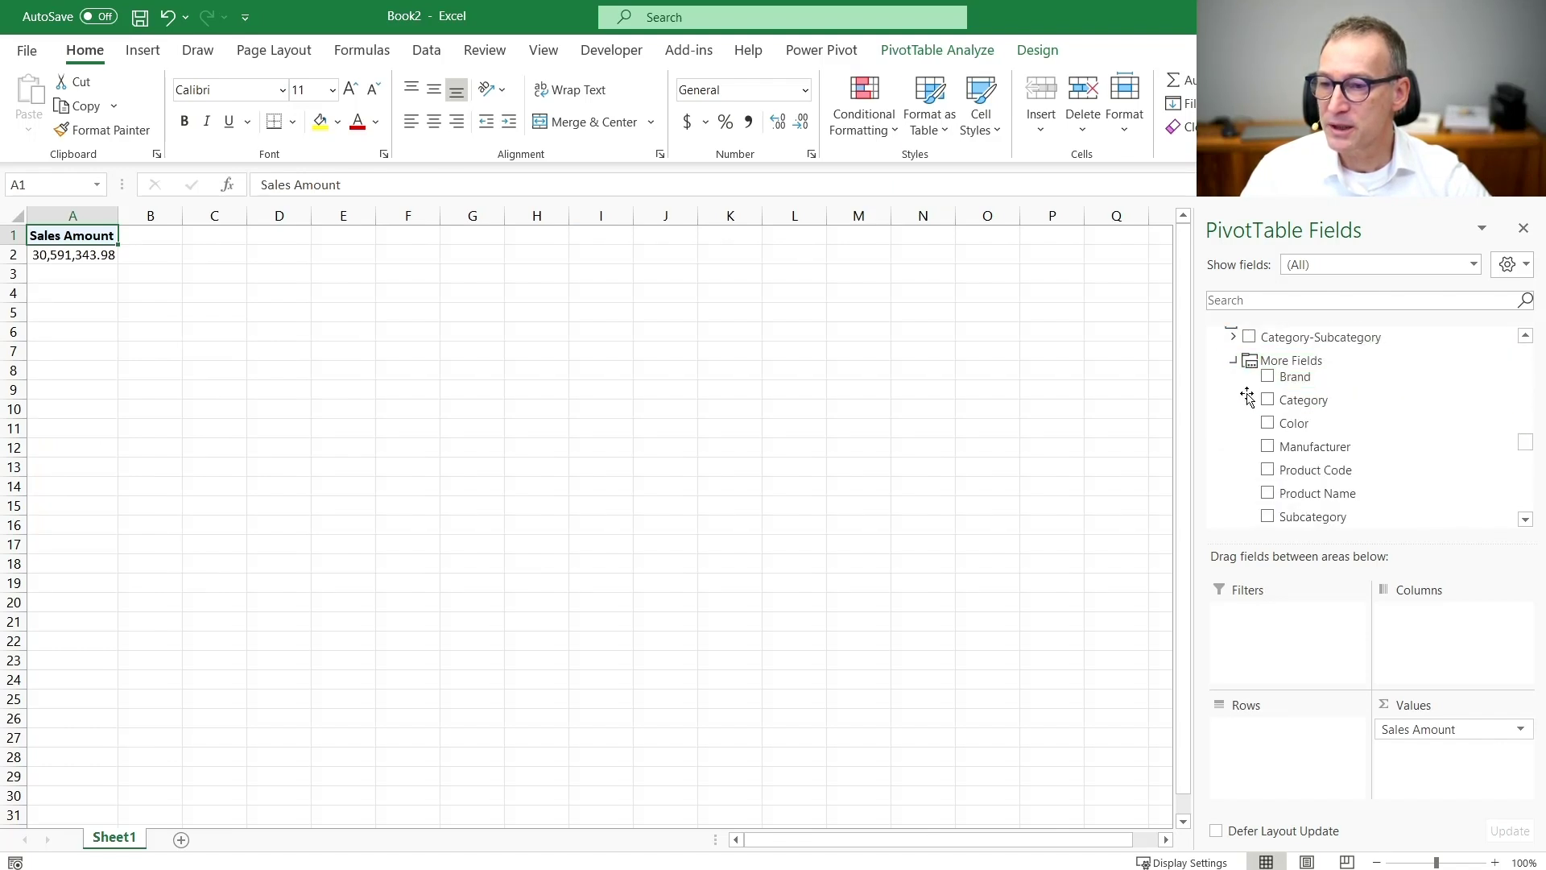
{"action": "left_click", "coordinate": [1267, 377]}
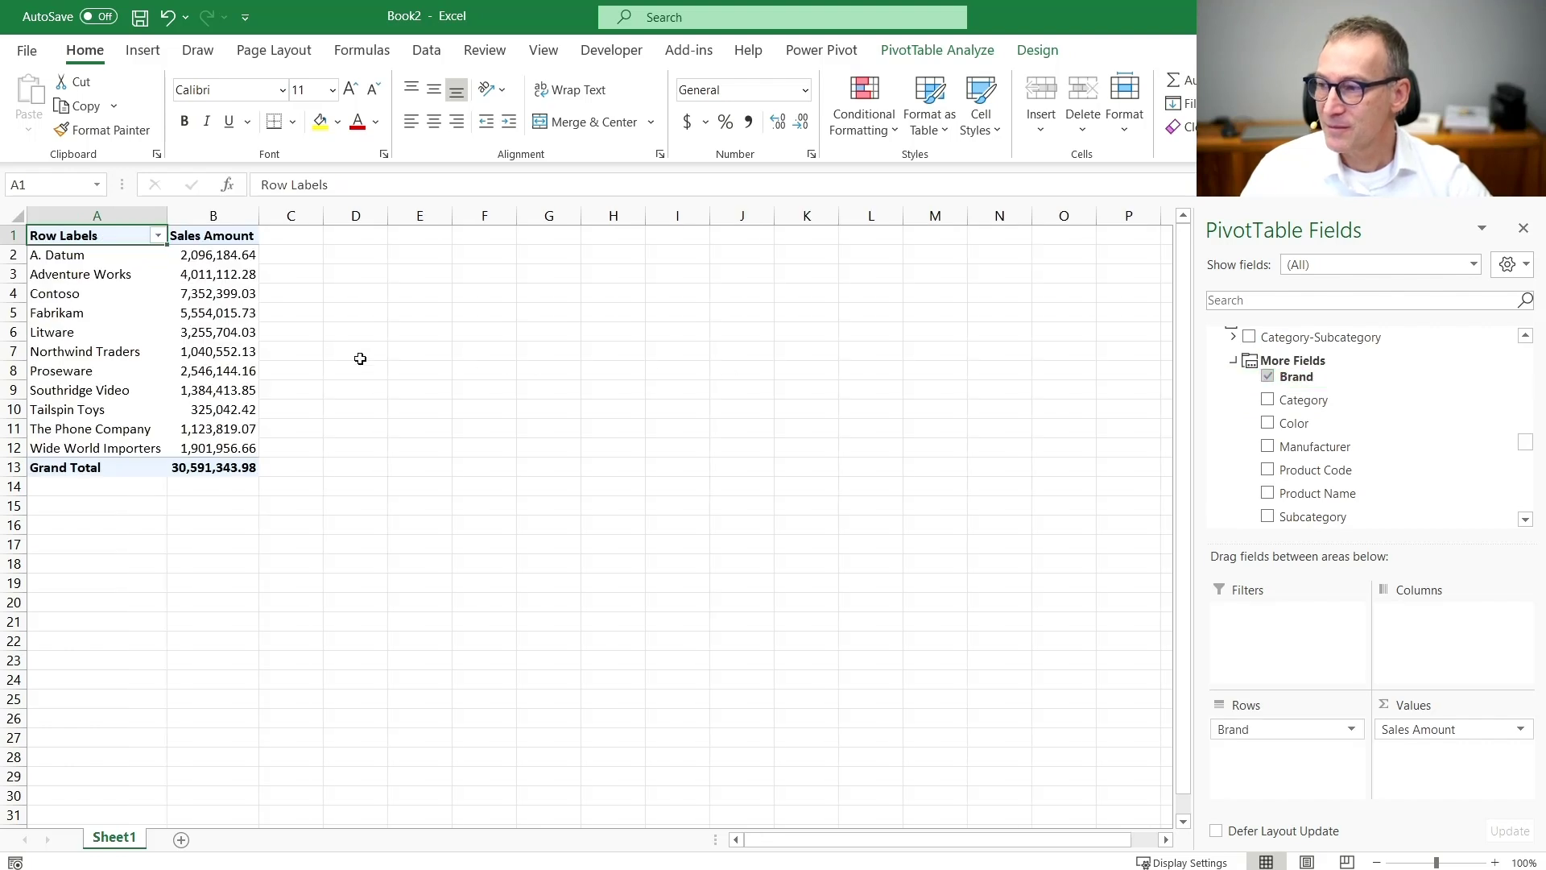
{"action": "left_click", "coordinate": [214, 331]}
{"action": "scroll", "coordinate": [217, 337], "scroll_direction": "up", "scroll_amount": 1, "text": "ctrl"}
{"action": "scroll", "coordinate": [217, 342], "scroll_direction": "up", "scroll_amount": 2, "text": "ctrl"}
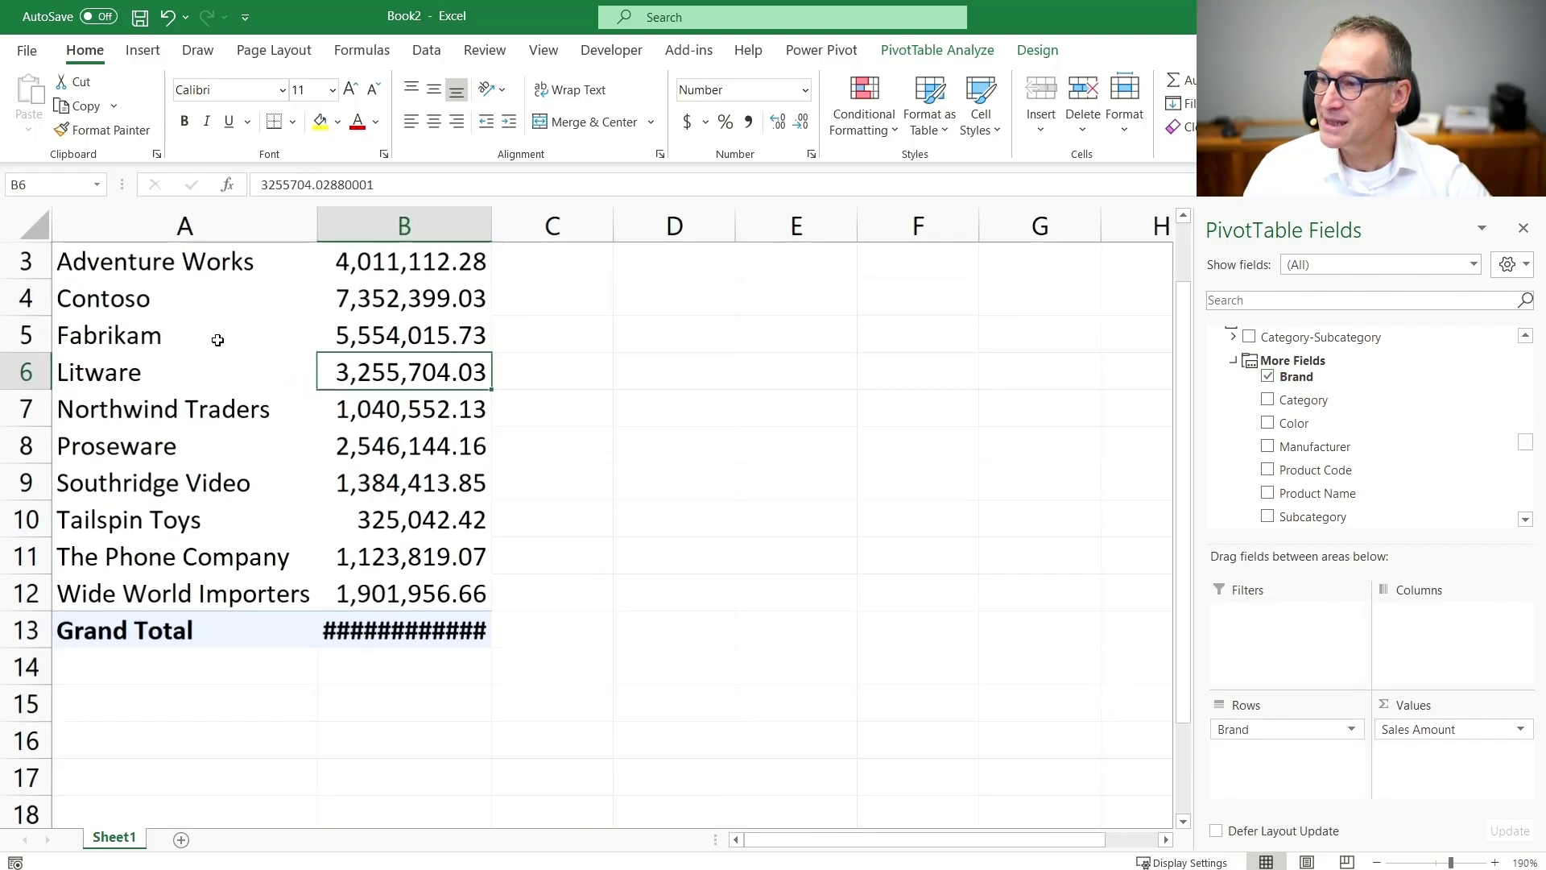
{"action": "scroll", "coordinate": [217, 341], "scroll_direction": "up", "scroll_amount": 2, "text": "ctrl"}
{"action": "scroll", "coordinate": [218, 341], "scroll_direction": "up", "scroll_amount": 1, "text": "ctrl"}
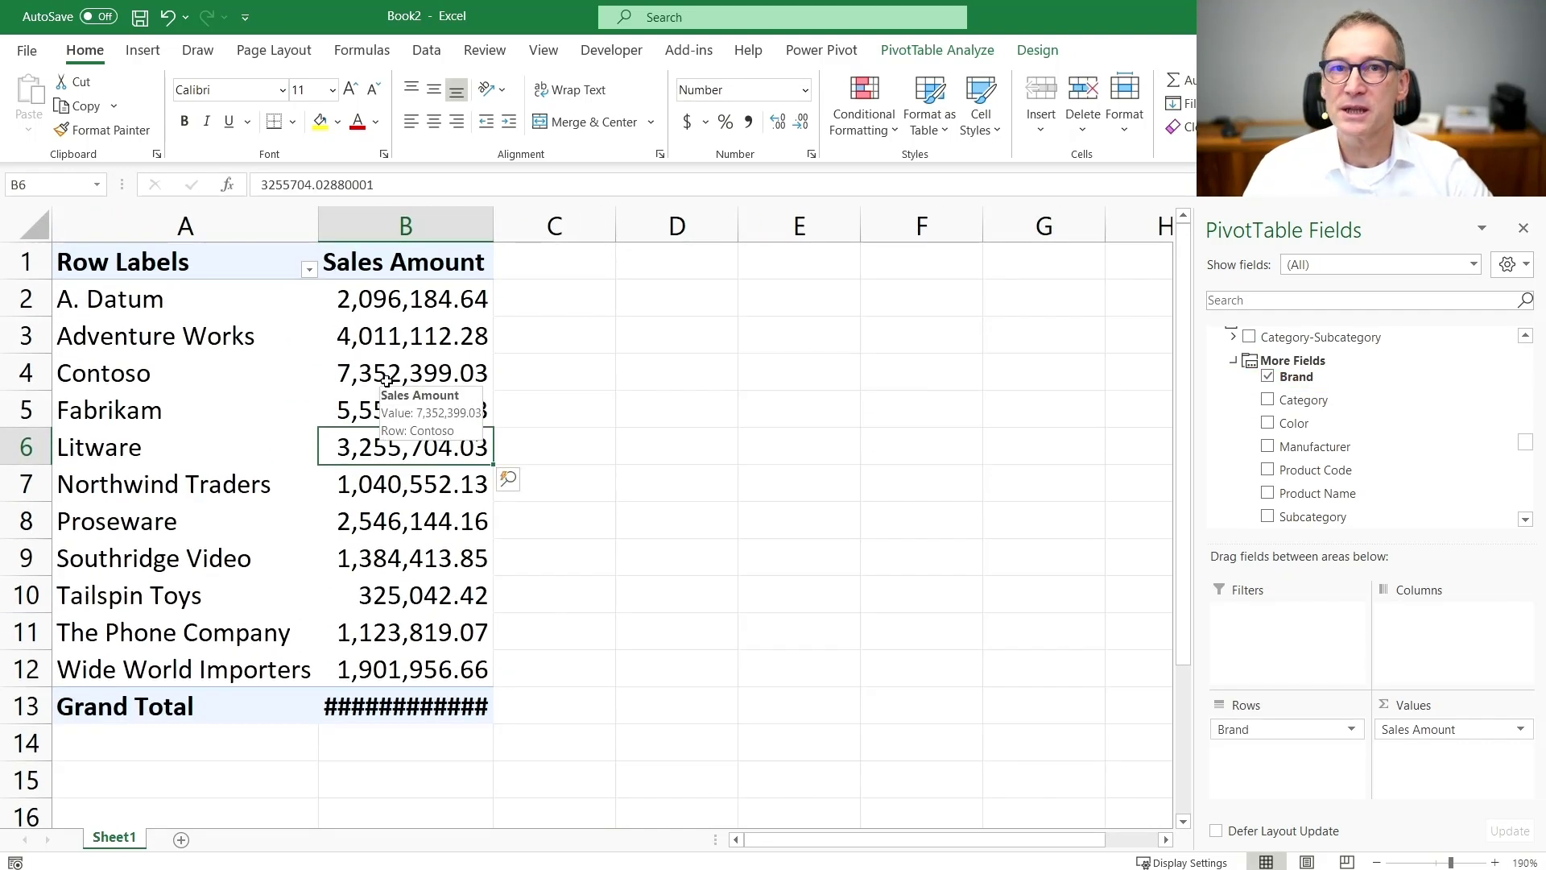
{"action": "mouse_move", "coordinate": [384, 299]}
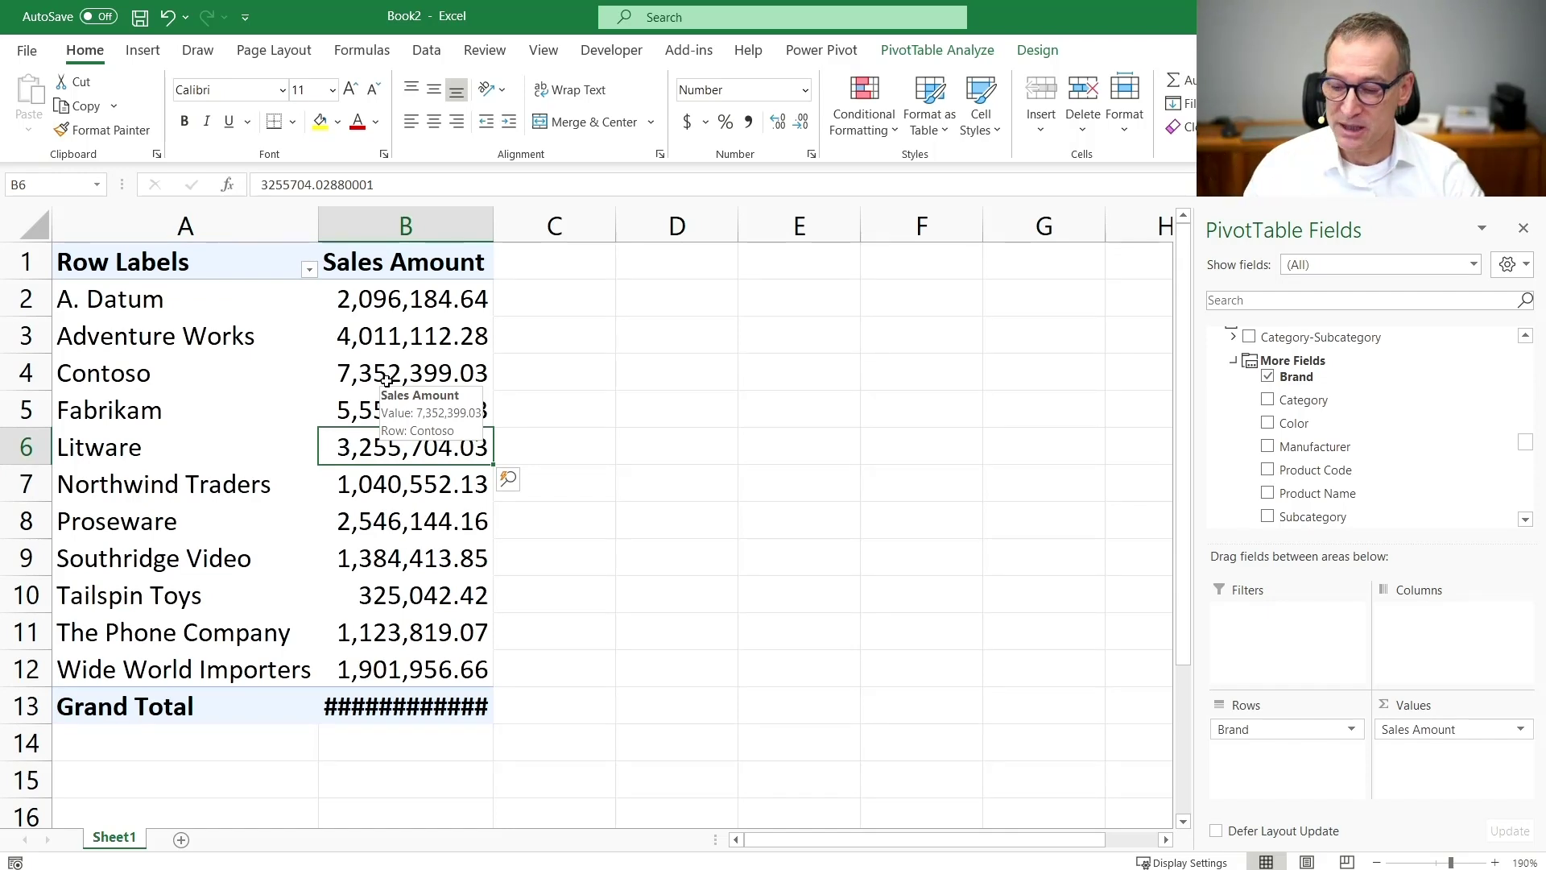
{"action": "key", "text": "alt+Tab"}
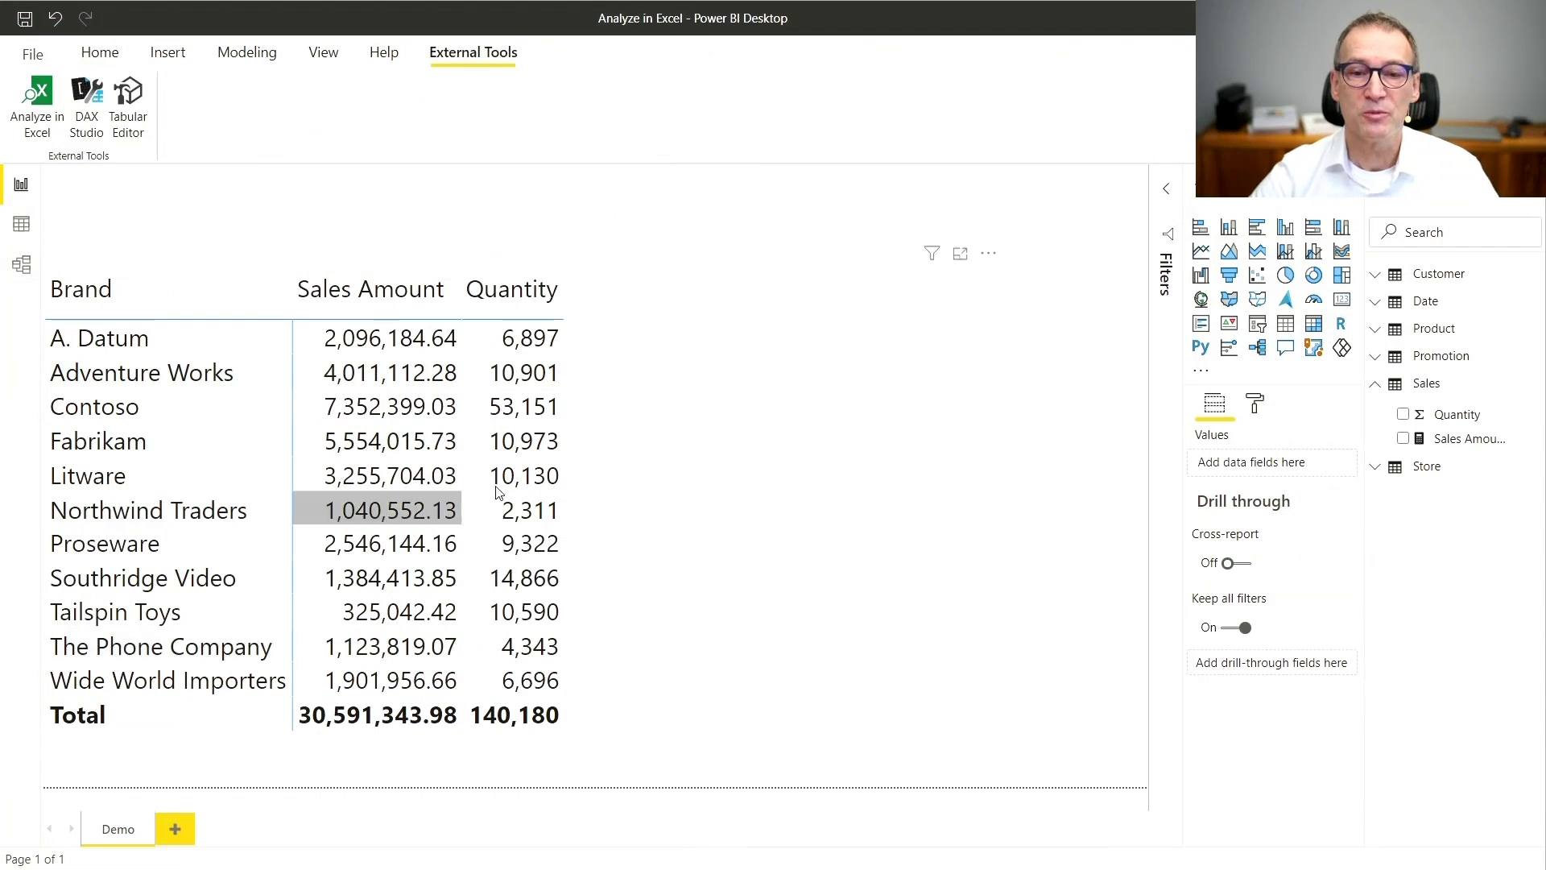
Step: Create the Sales measure Sum of Quantity = SUM(Sales[Quantity])
{"action": "left_click", "coordinate": [663, 407]}
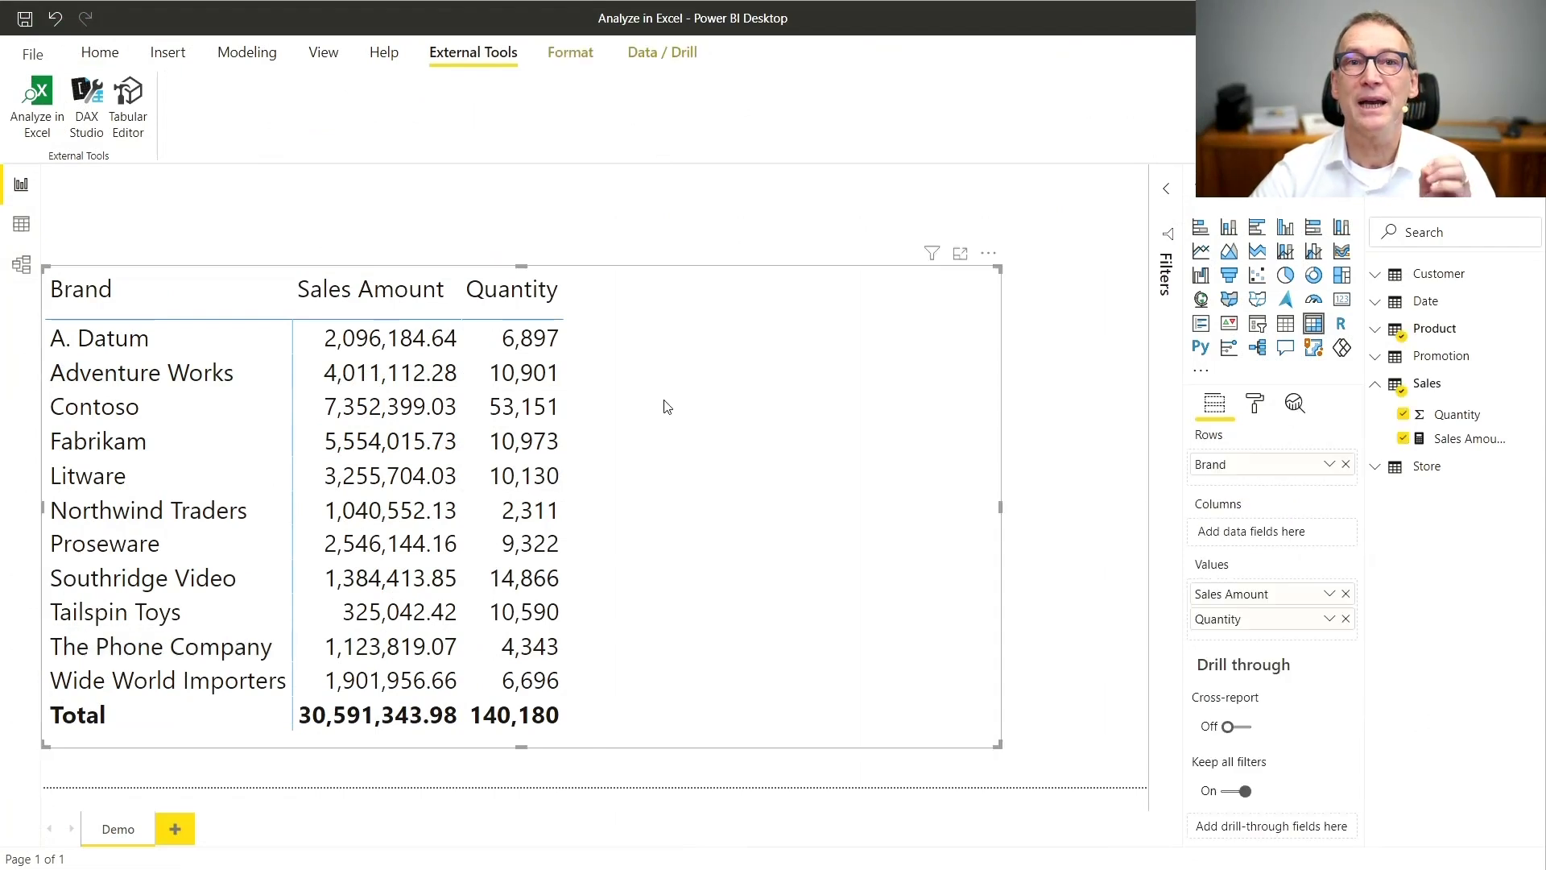
{"action": "right_click", "coordinate": [1434, 388]}
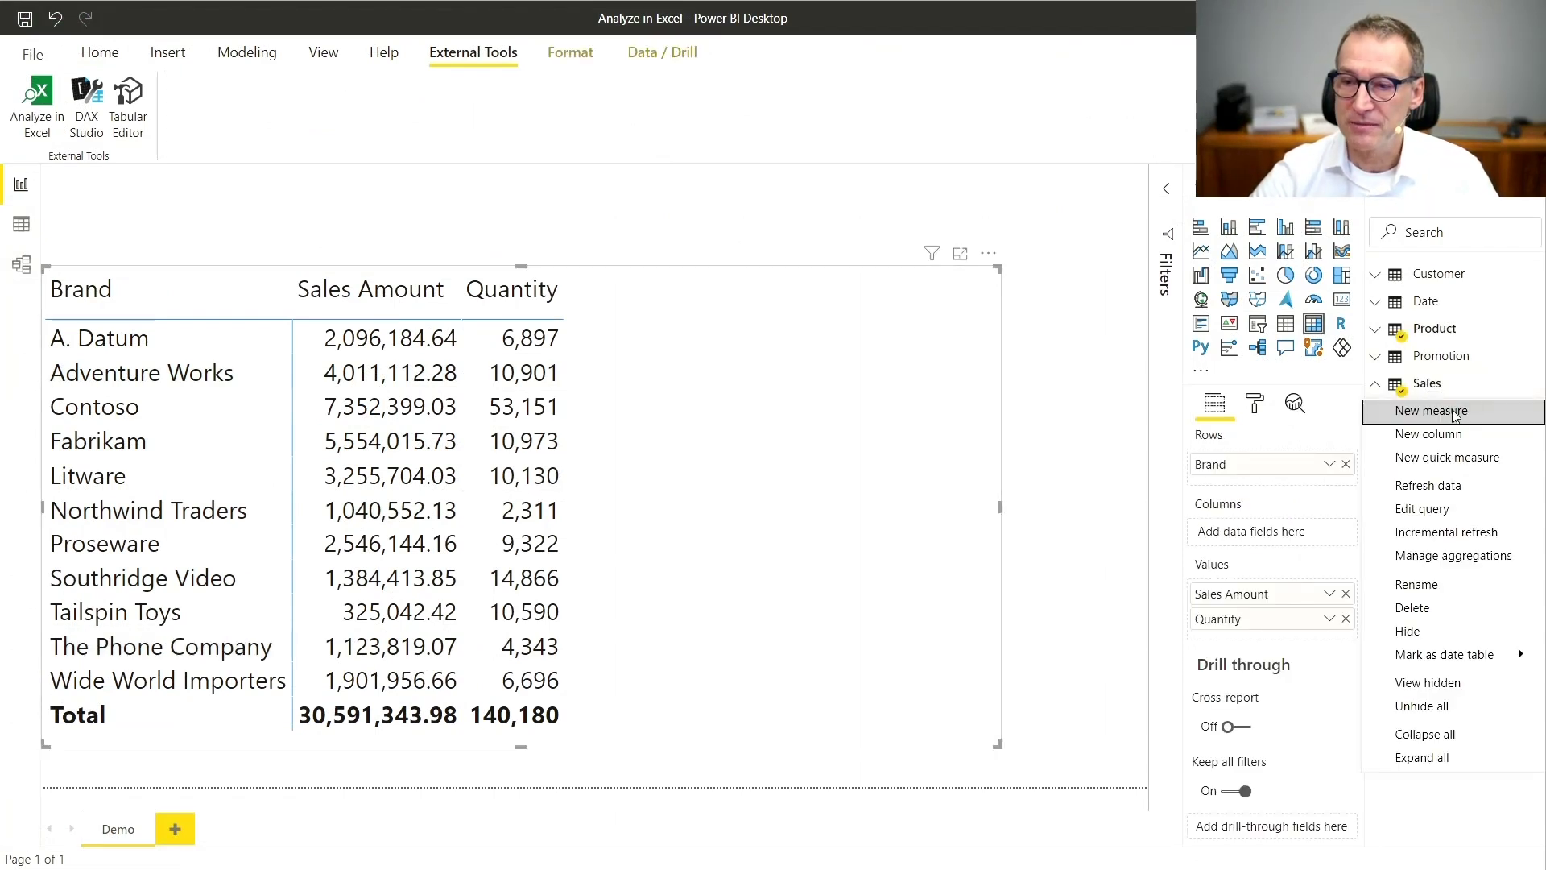
{"action": "left_click", "coordinate": [1450, 411]}
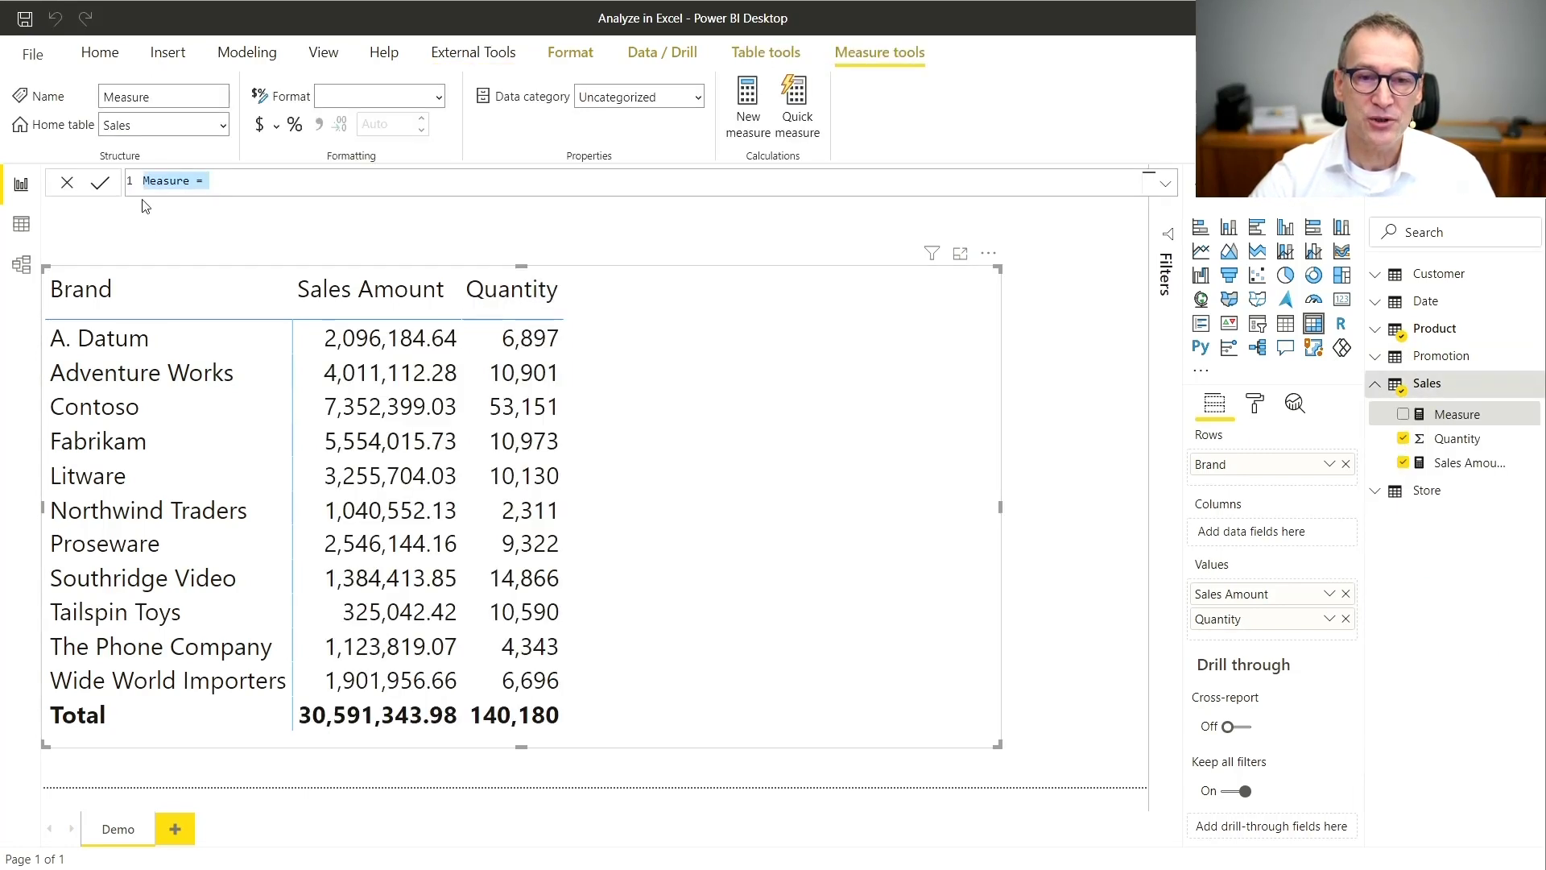
{"action": "type", "text": "Su"}
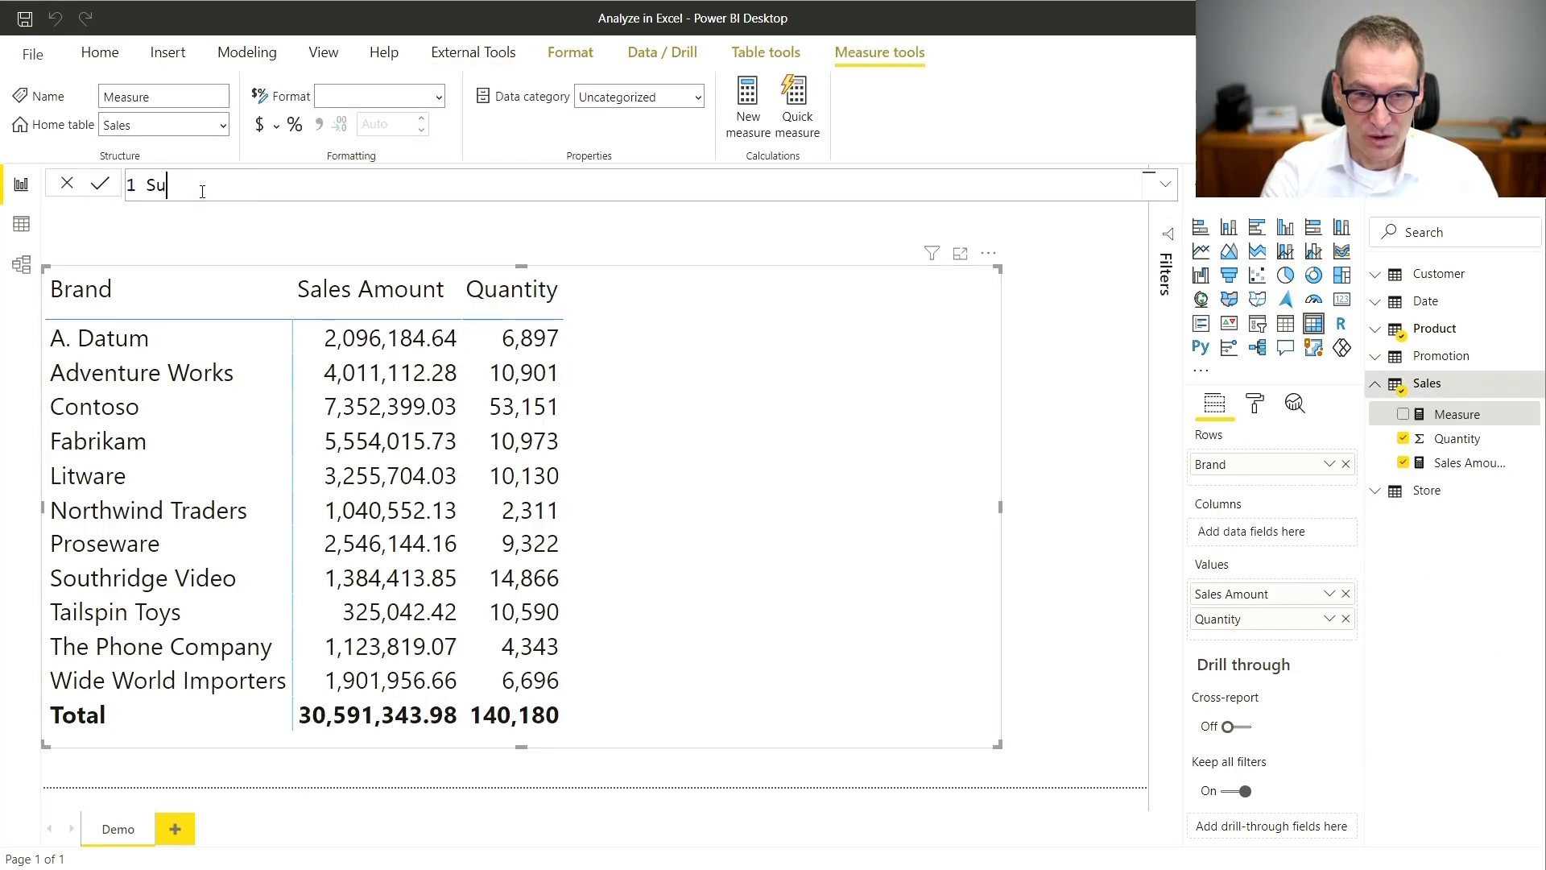
{"action": "type", "text": "m of Quantity "}
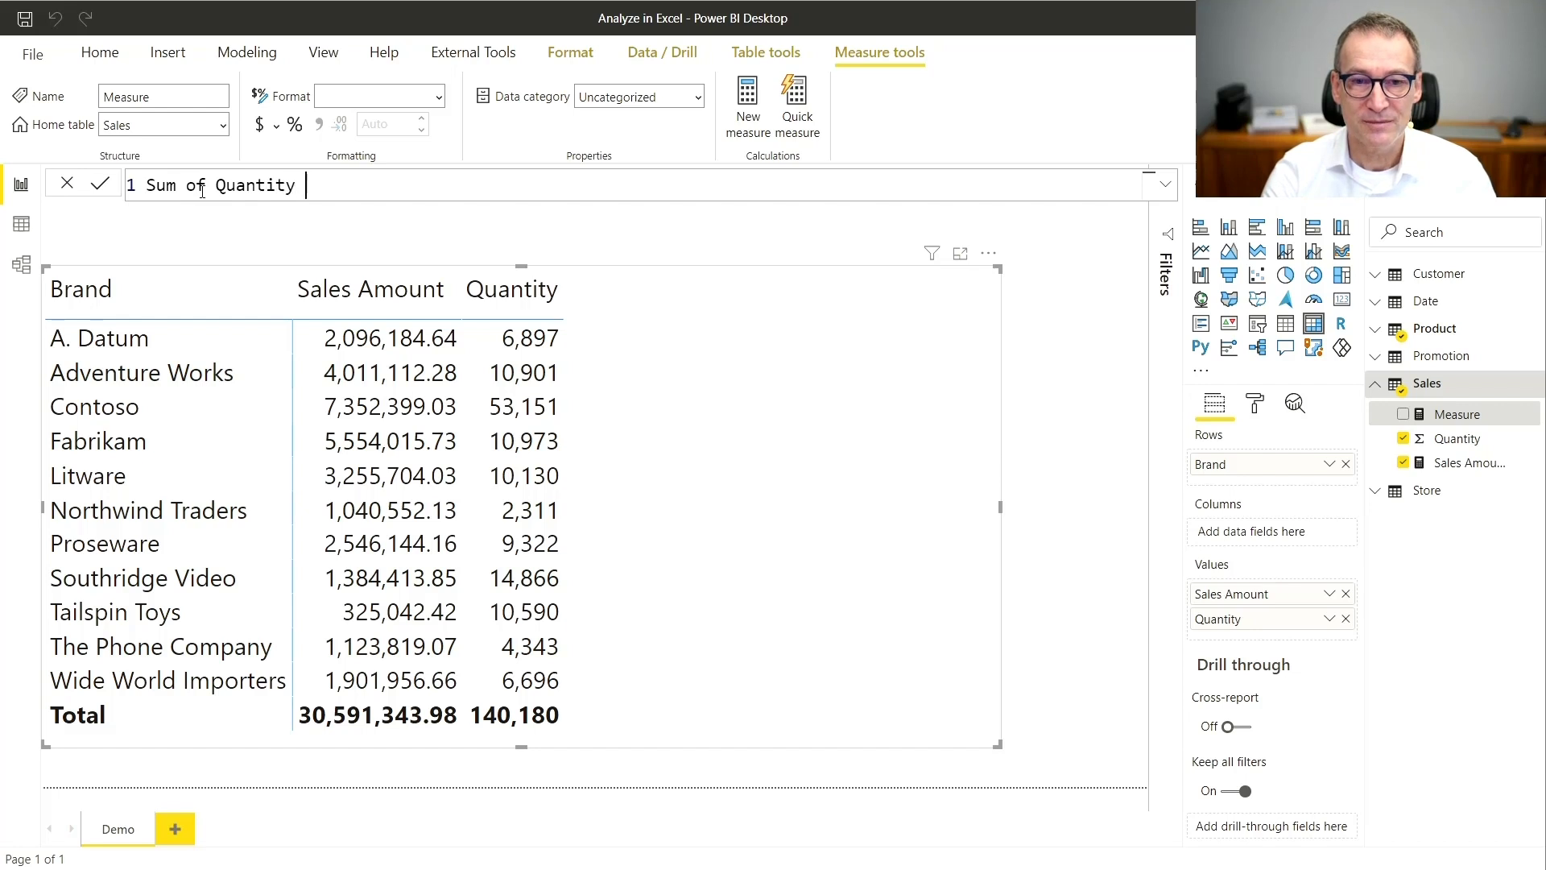
{"action": "type", "text": "= SUM "}
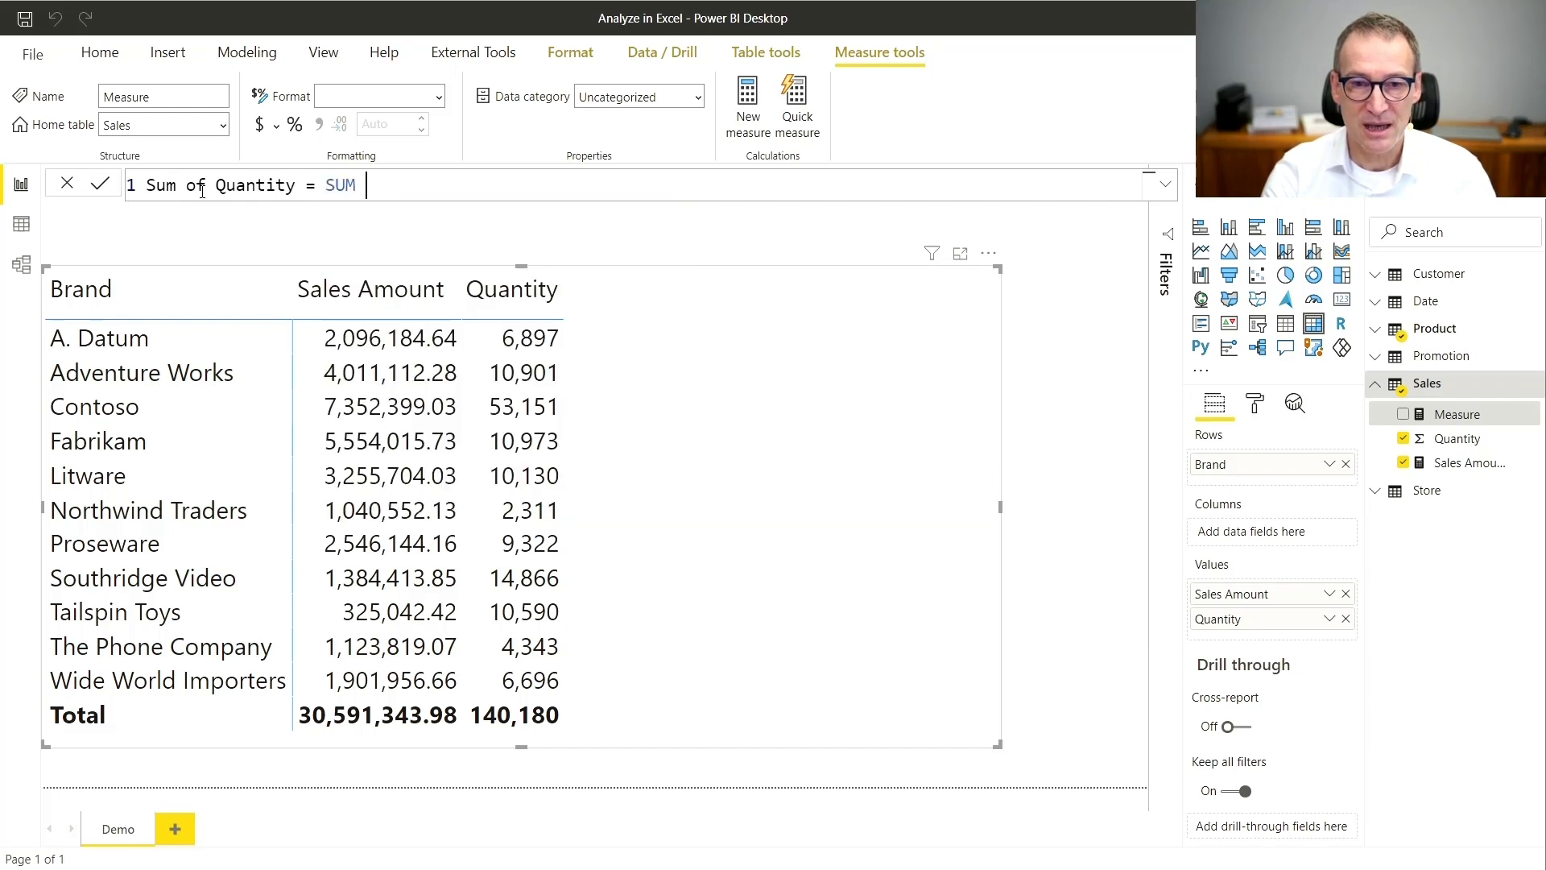
{"action": "type", "text": "( Sales["}
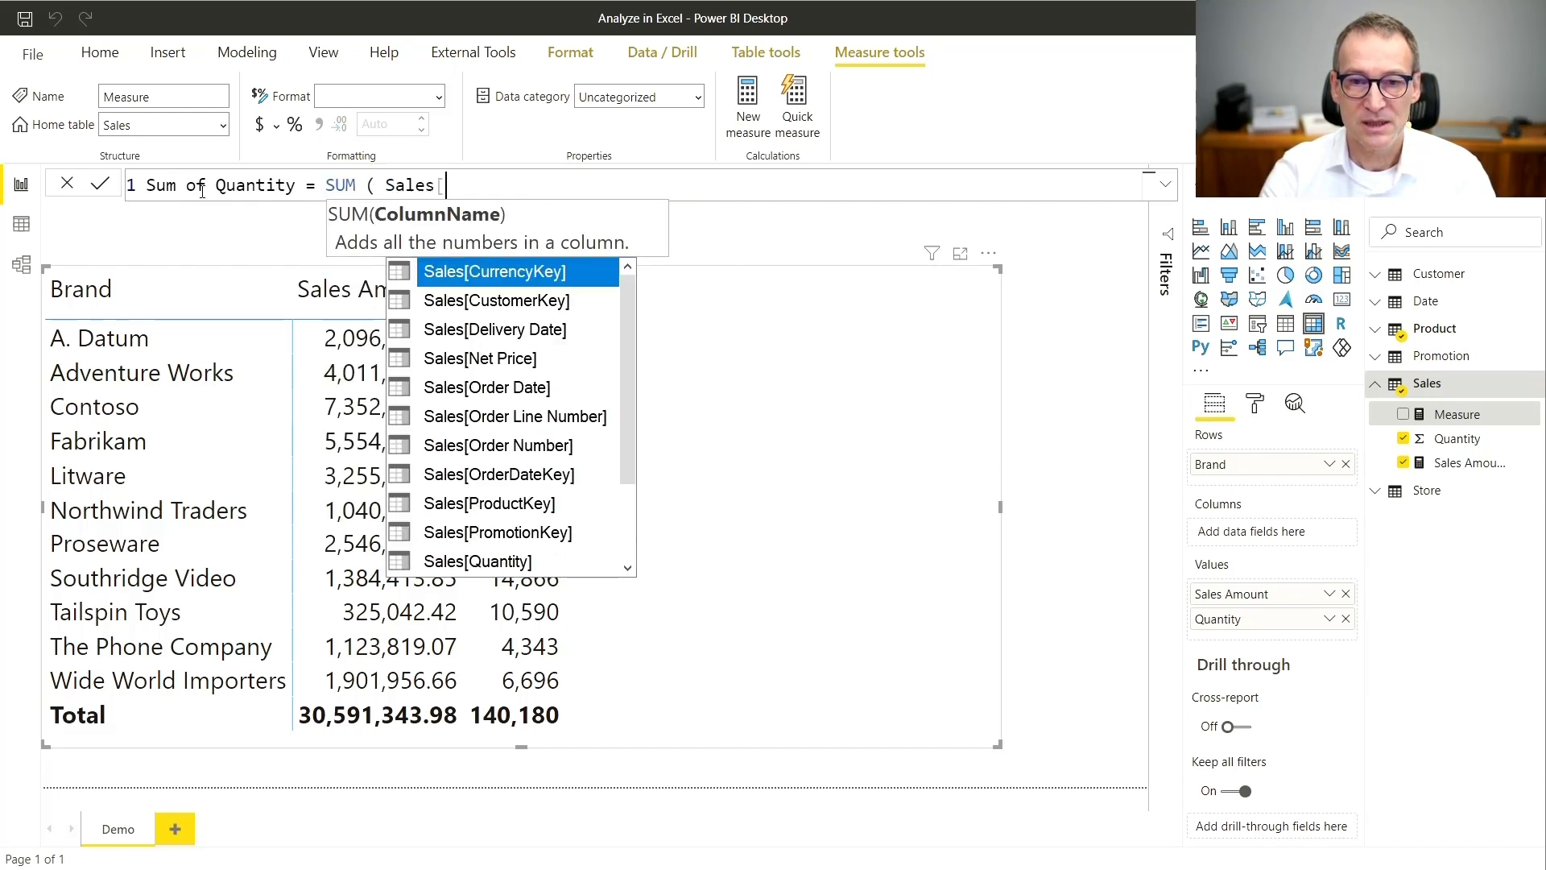
{"action": "type", "text": "Q"}
{"action": "key", "text": "Tab"}
{"action": "type", "text": ")"}
{"action": "key", "text": "Return"}
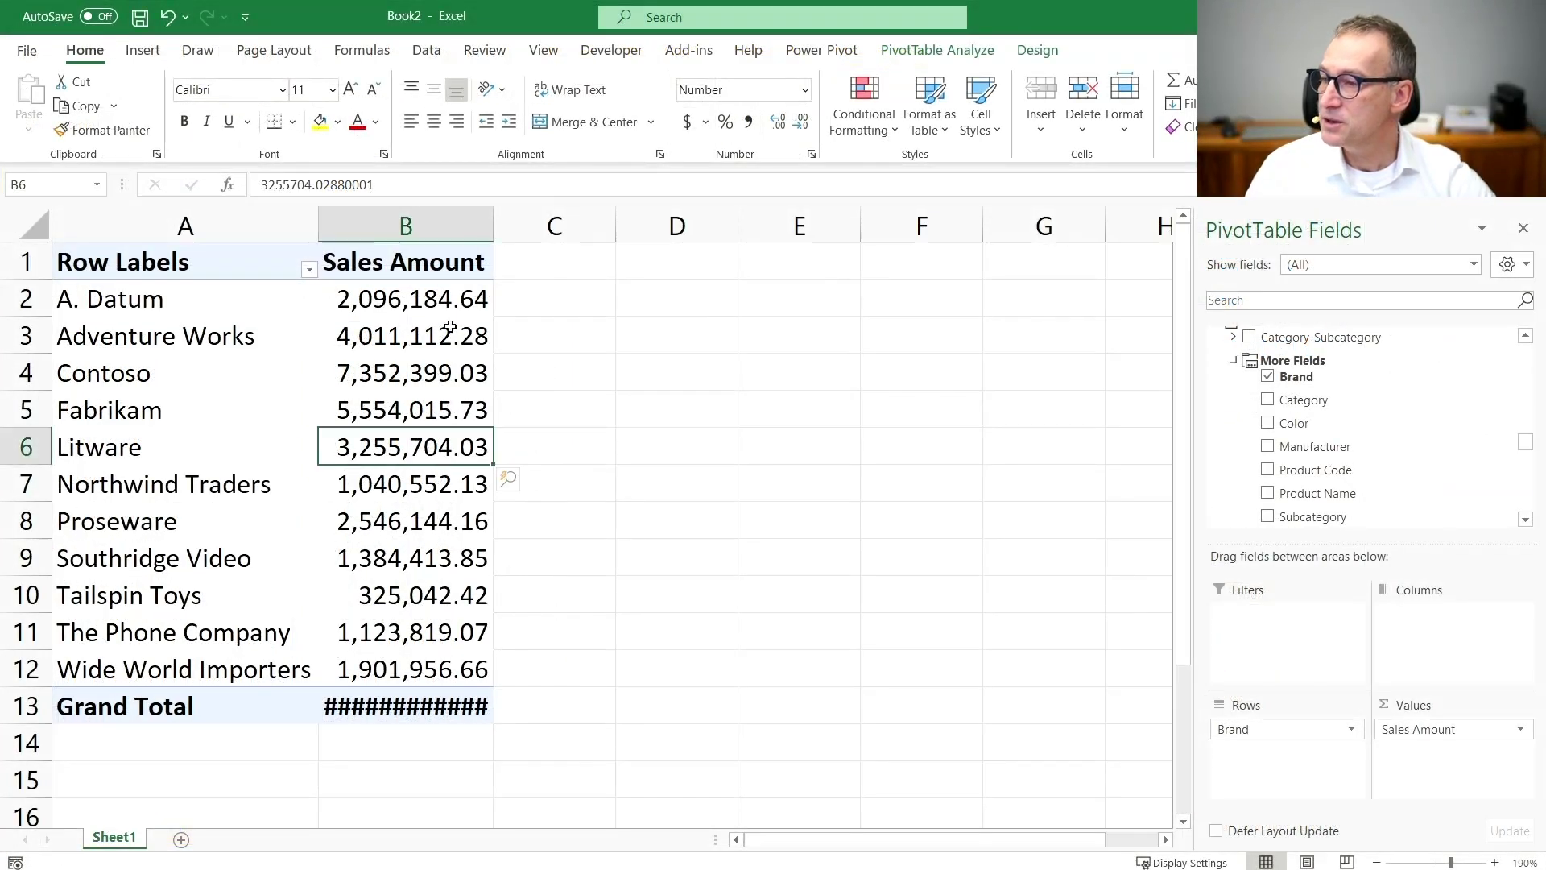
{"action": "scroll", "coordinate": [1367, 370], "scroll_direction": "up", "scroll_amount": 10}
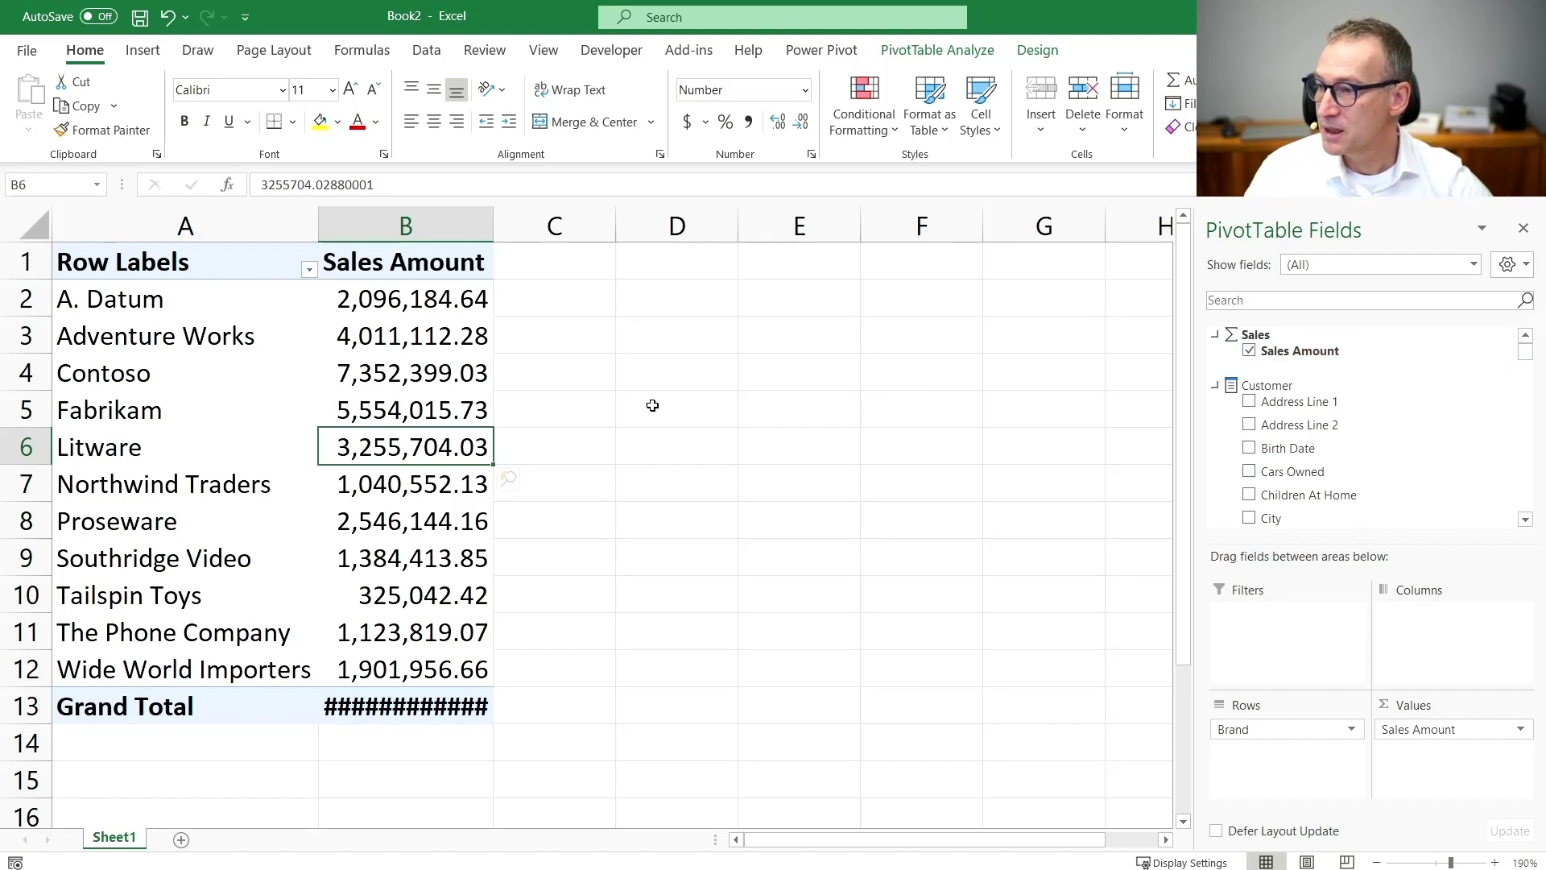
Step: Refresh Book2's PivotTable and add Sum of Quantity beside Sales Amount
{"action": "right_click", "coordinate": [434, 360]}
{"action": "left_click", "coordinate": [508, 453]}
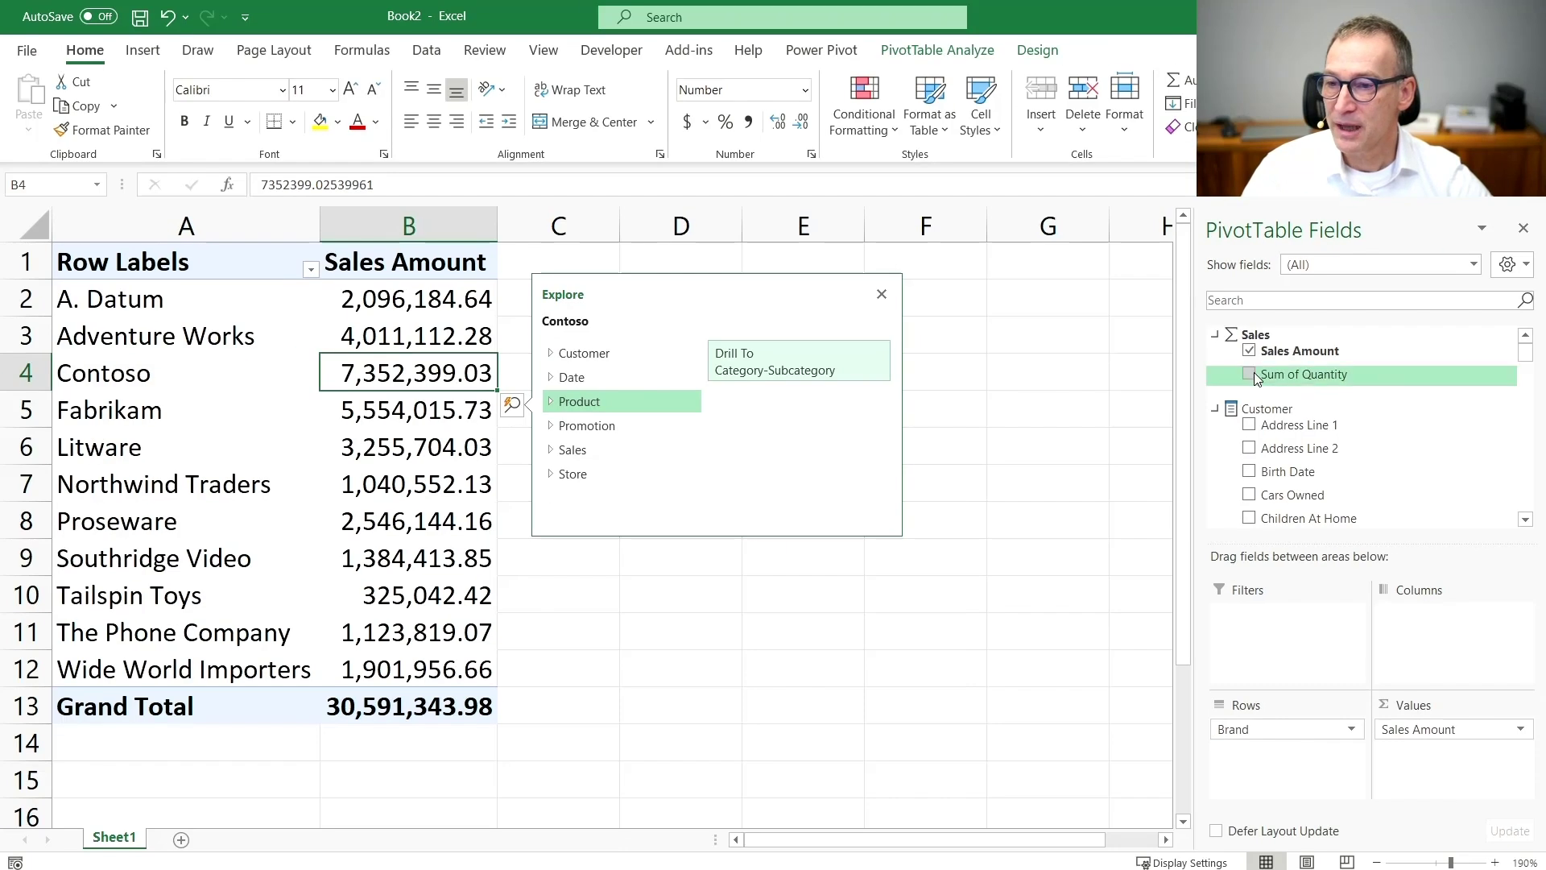
{"action": "left_click", "coordinate": [1251, 373]}
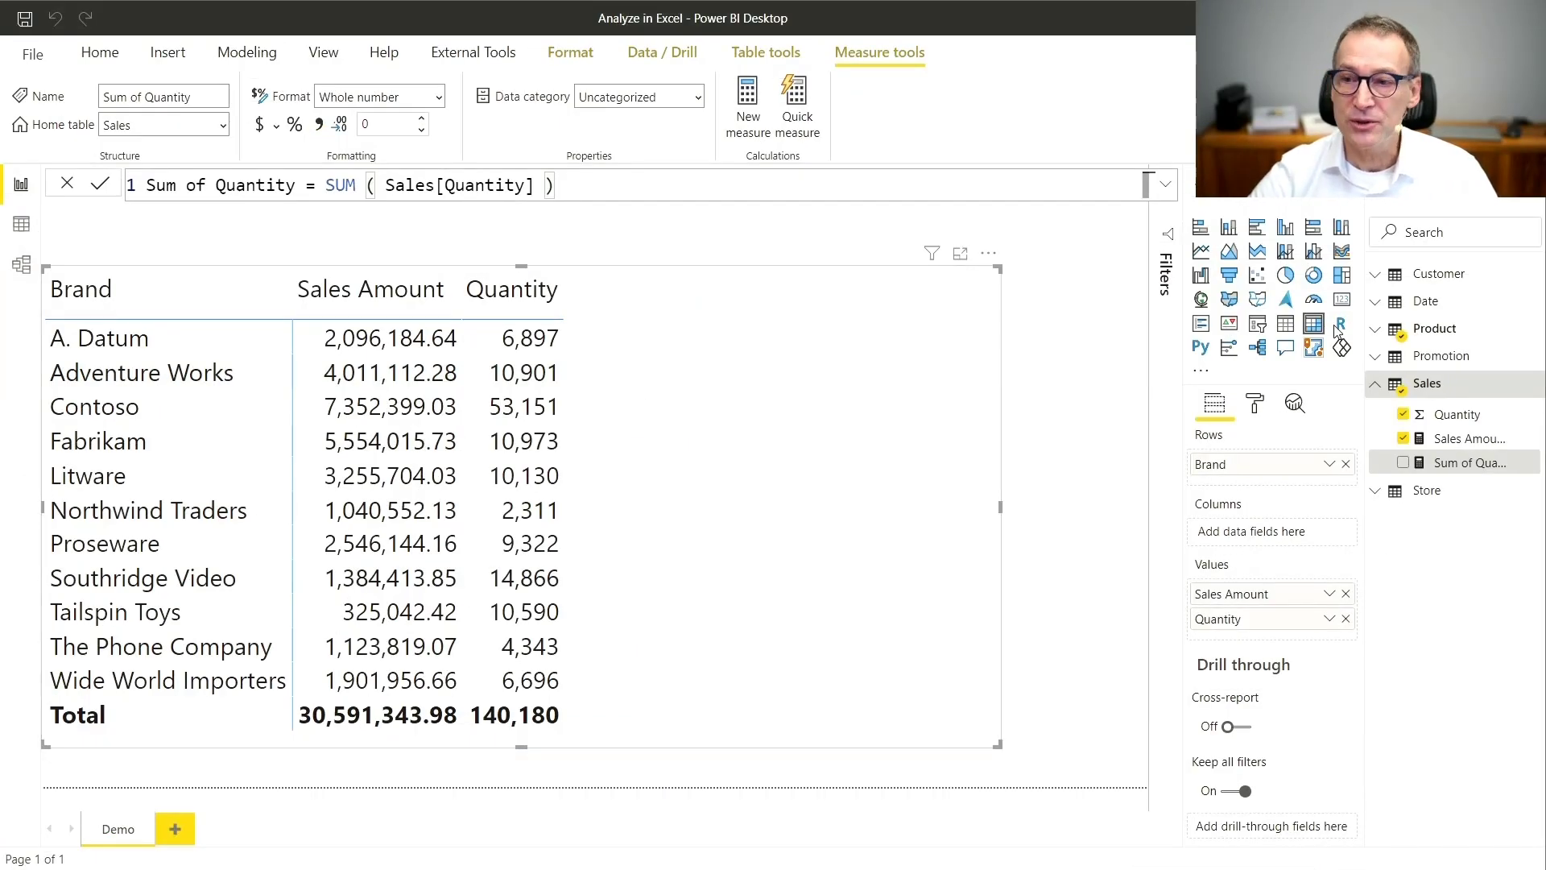
Step: Create Avg Price = DIVIDE([Sales Amount], [Sum of Quantity]) and add it to the Brand table
{"action": "right_click", "coordinate": [1438, 390]}
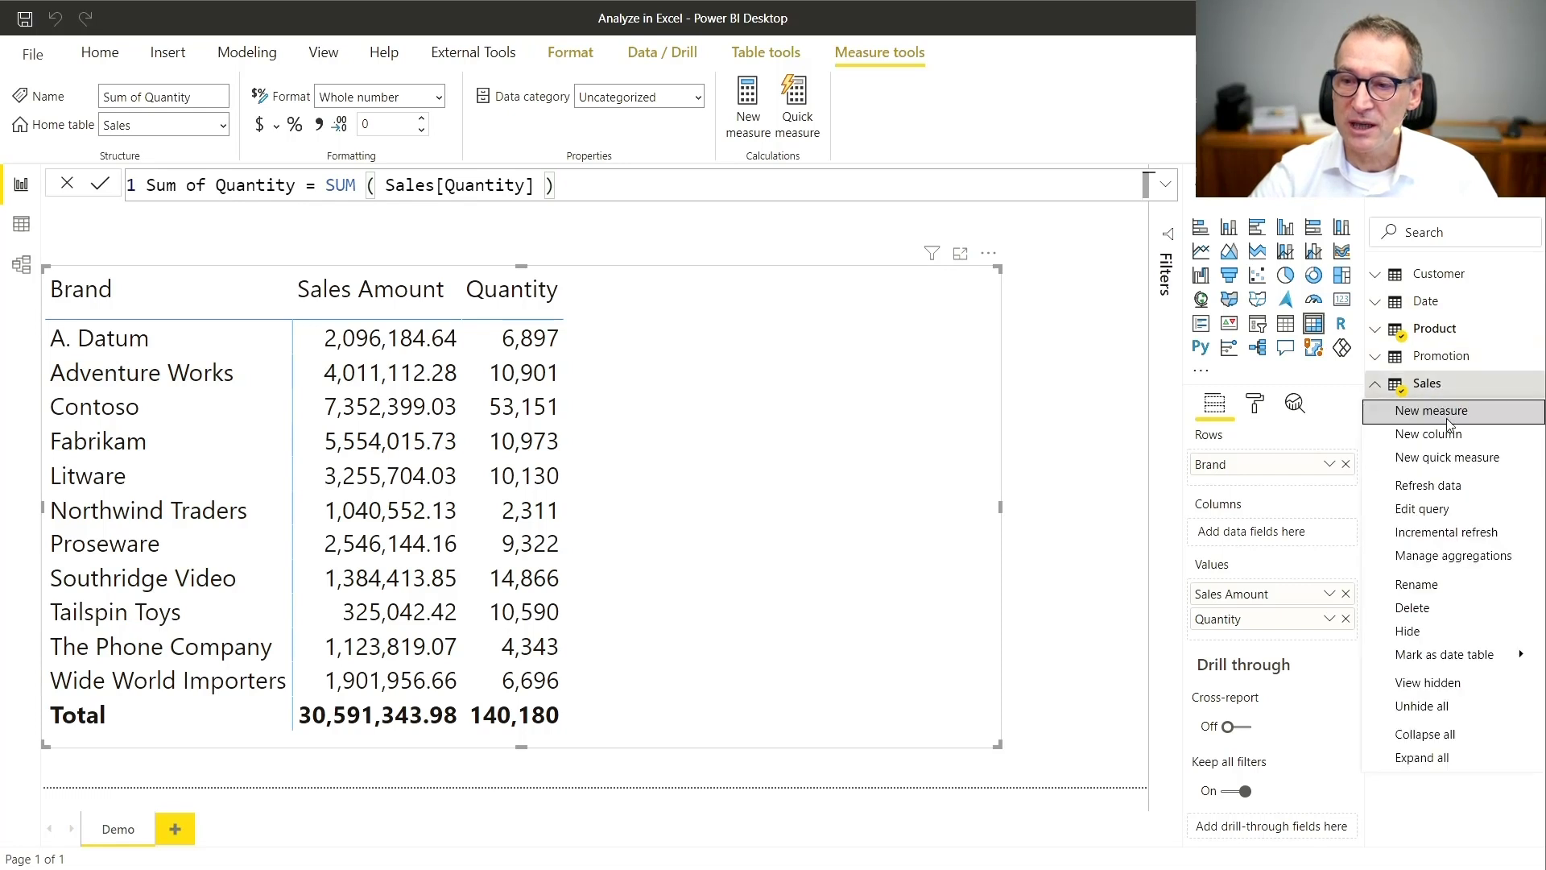
{"action": "left_click", "coordinate": [1450, 416]}
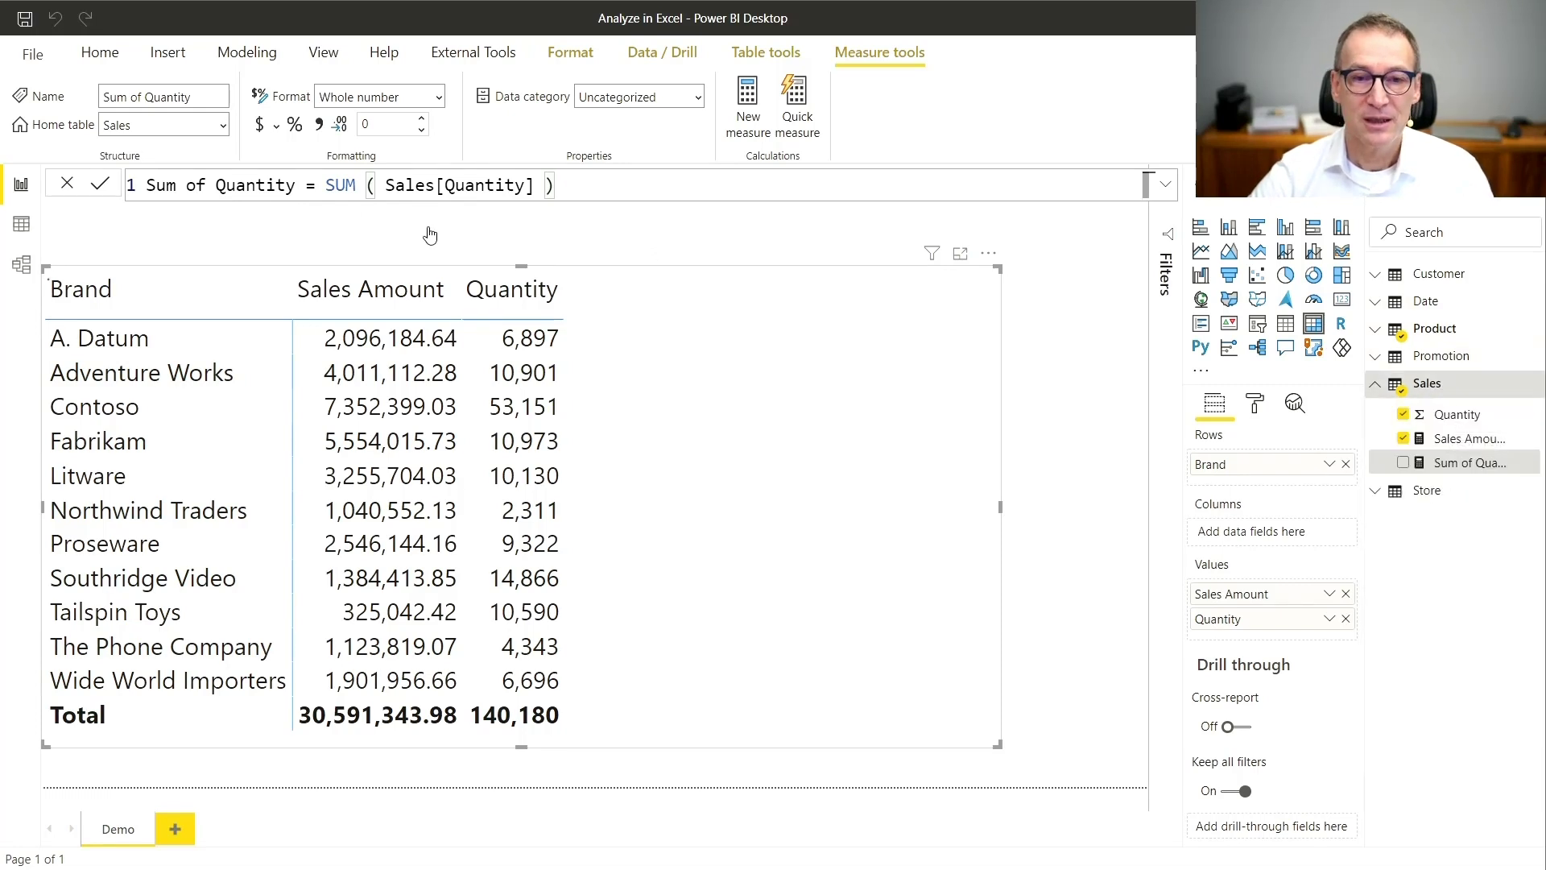
{"action": "type", "text": "Av"}
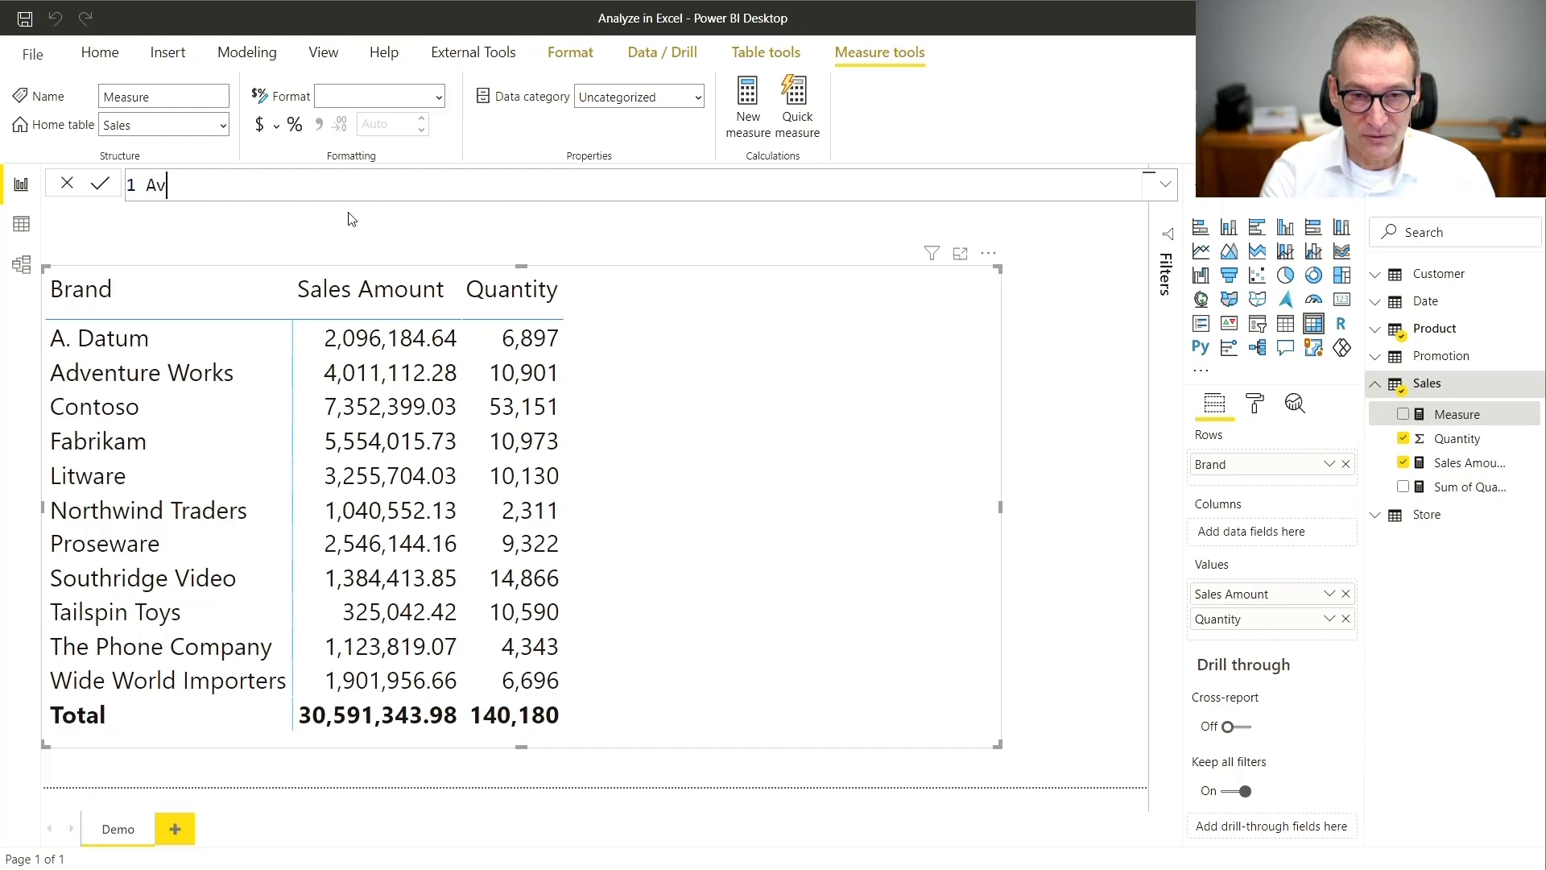
{"action": "type", "text": "g Price = "}
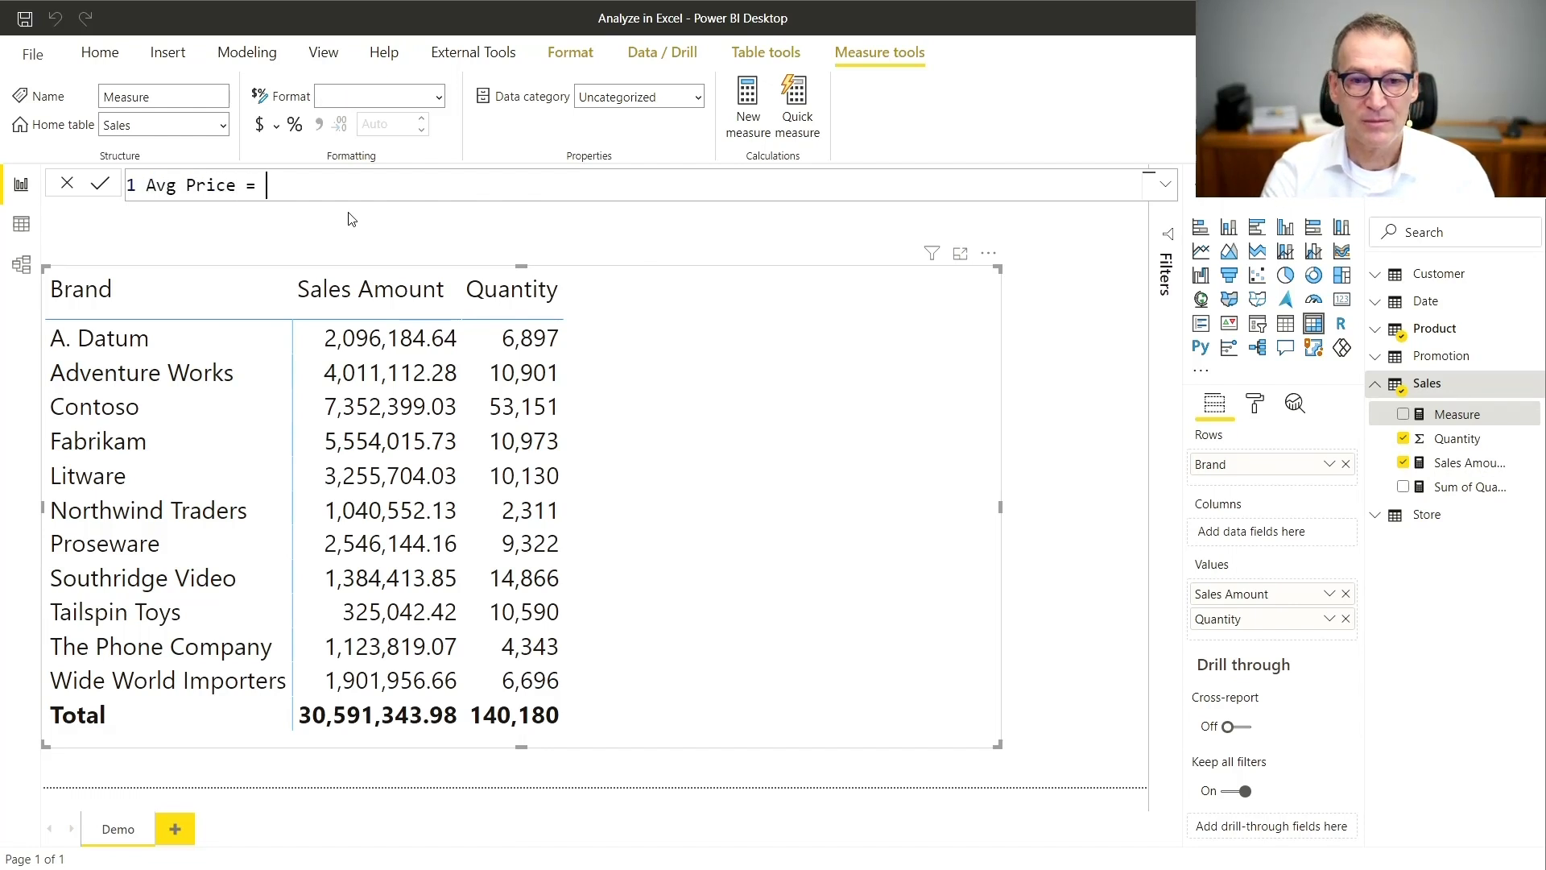
{"action": "type", "text": "DIVIDE"}
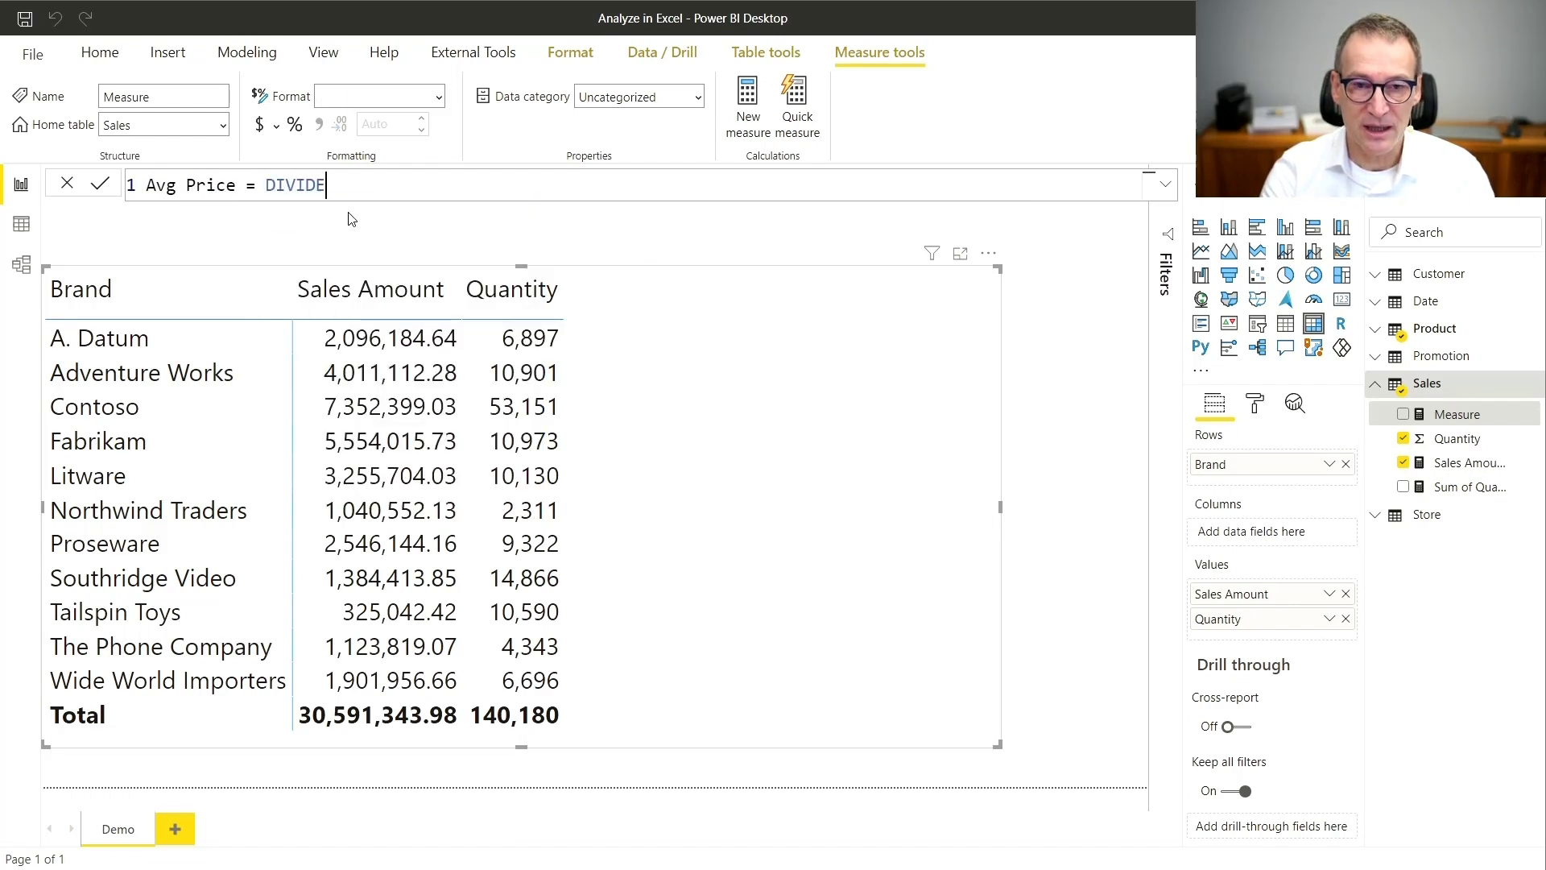
{"action": "type", "text": " ( ["}
{"action": "key", "text": "Tab"}
{"action": "type", "text": ","}
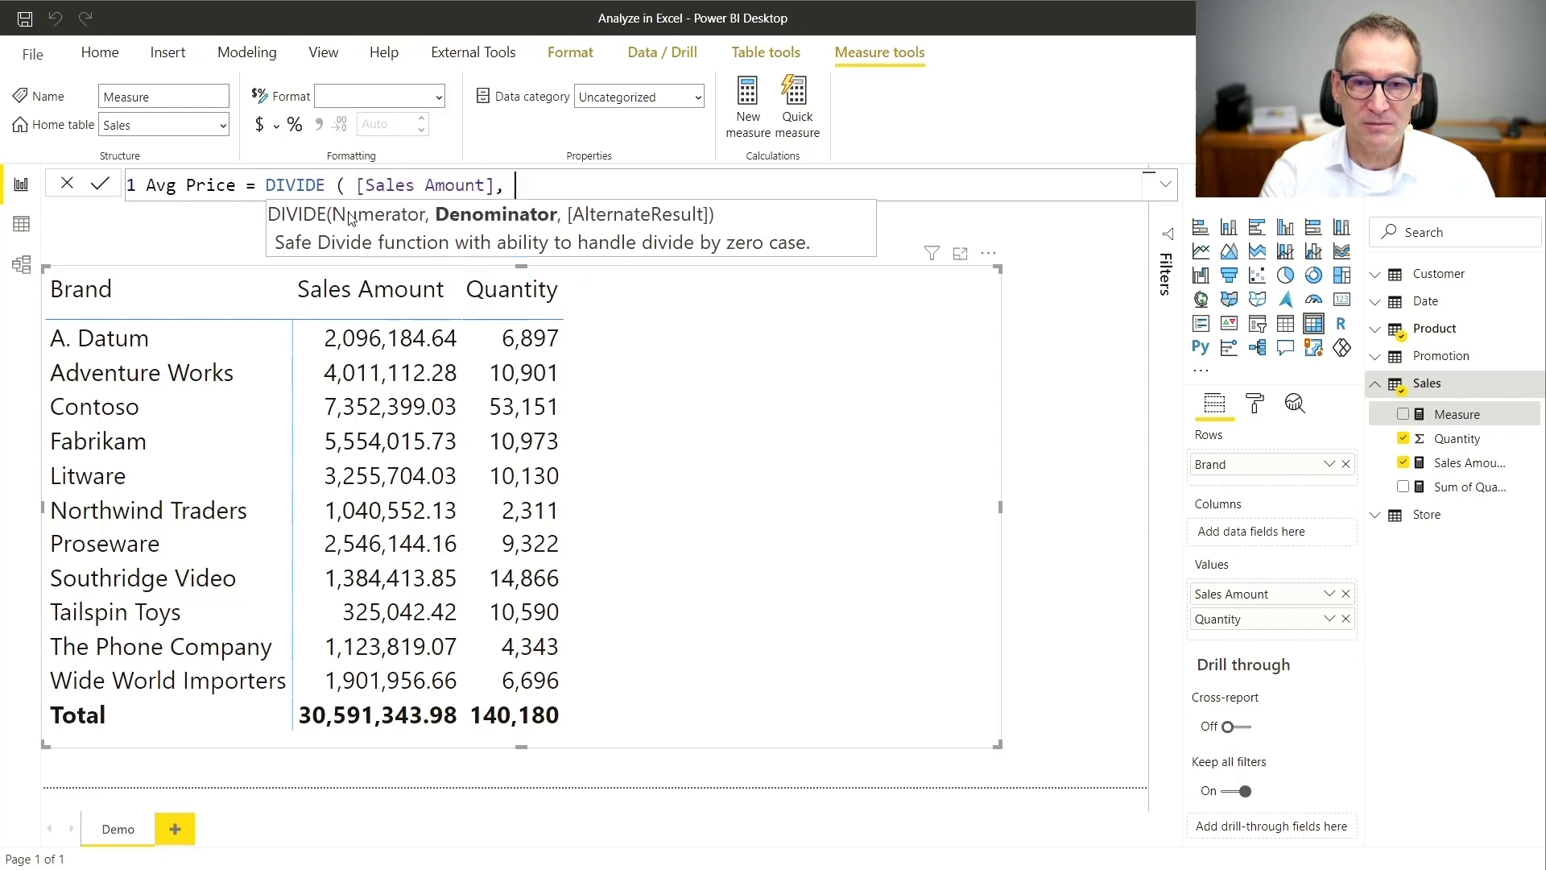
{"action": "type", "text": " [S"}
{"action": "key", "text": "Tab"}
{"action": "key", "text": "ctrl+shift+Left"}
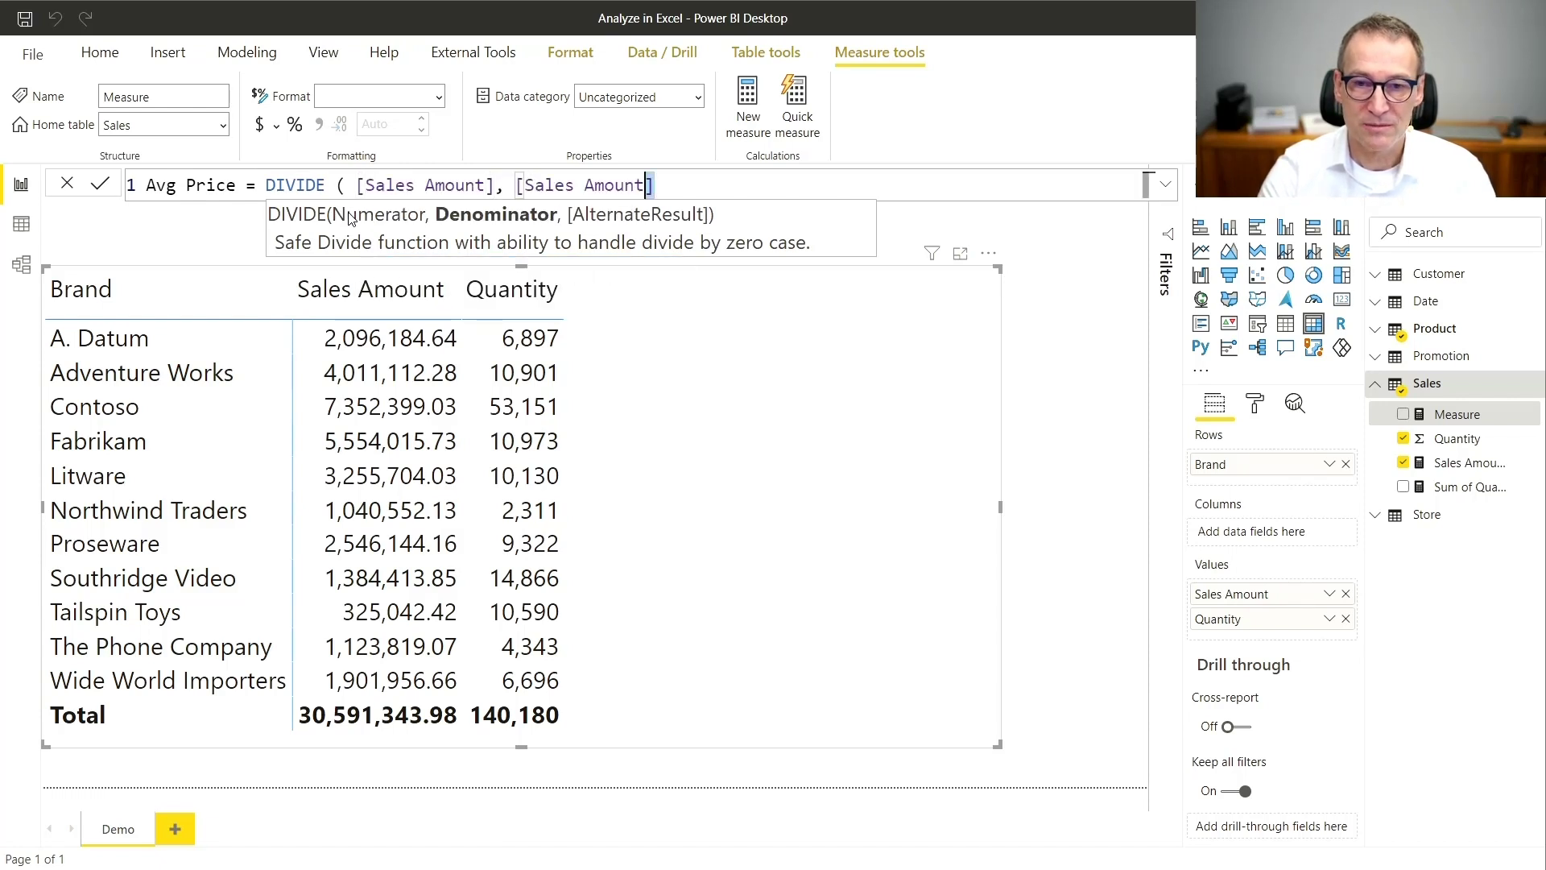
{"action": "key", "text": "ctrl+shift+Left"}
{"action": "key", "text": "ctrl+shift+Left"}
{"action": "type", "text": "Su"}
{"action": "key", "text": "Tab"}
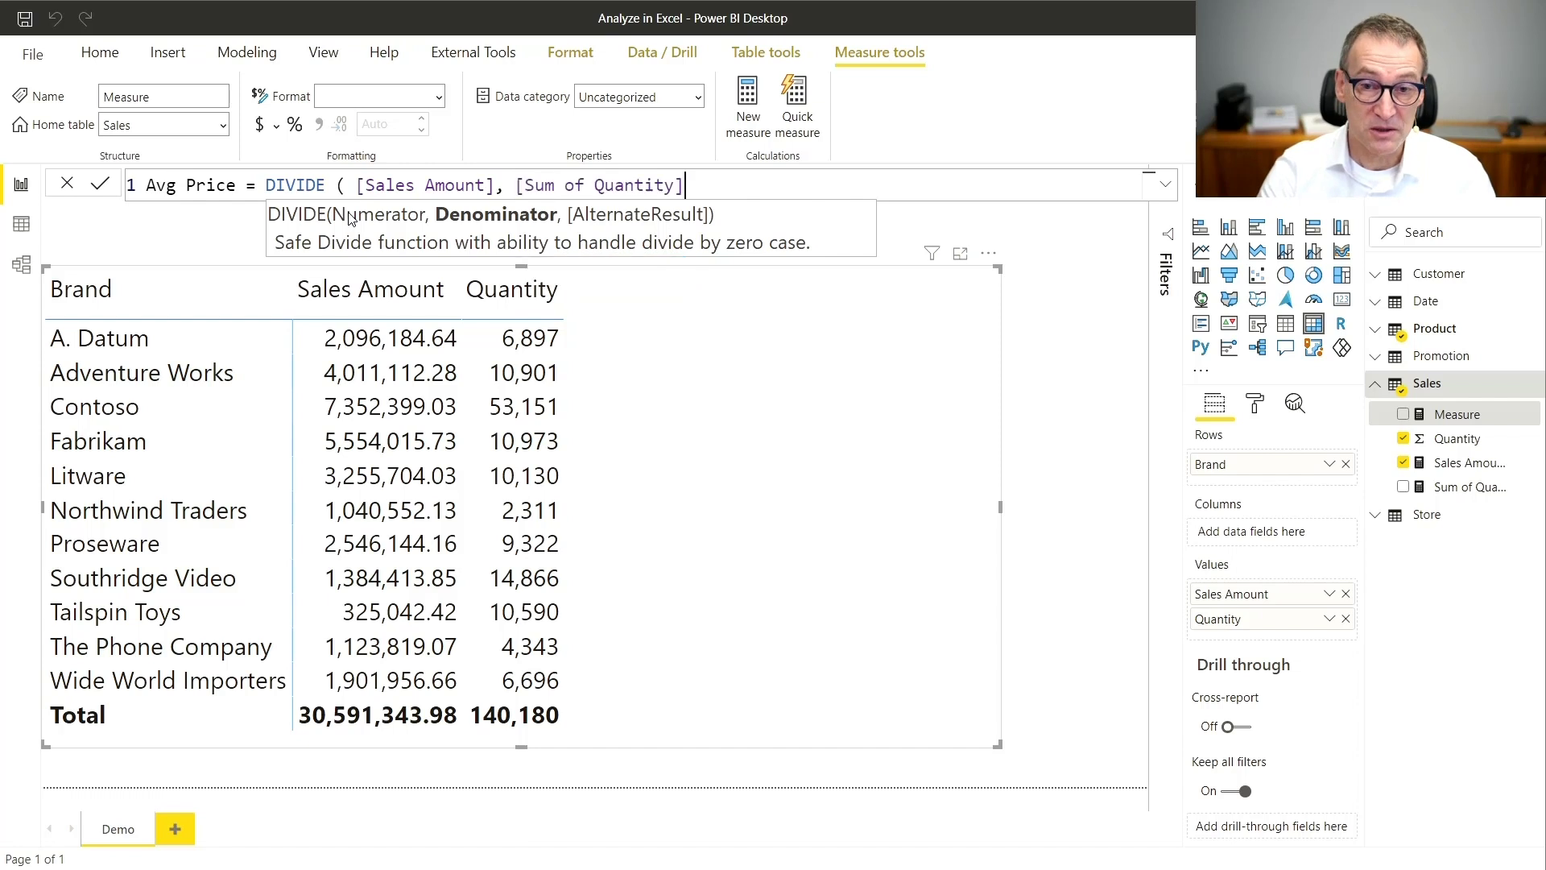
{"action": "type", "text": ")"}
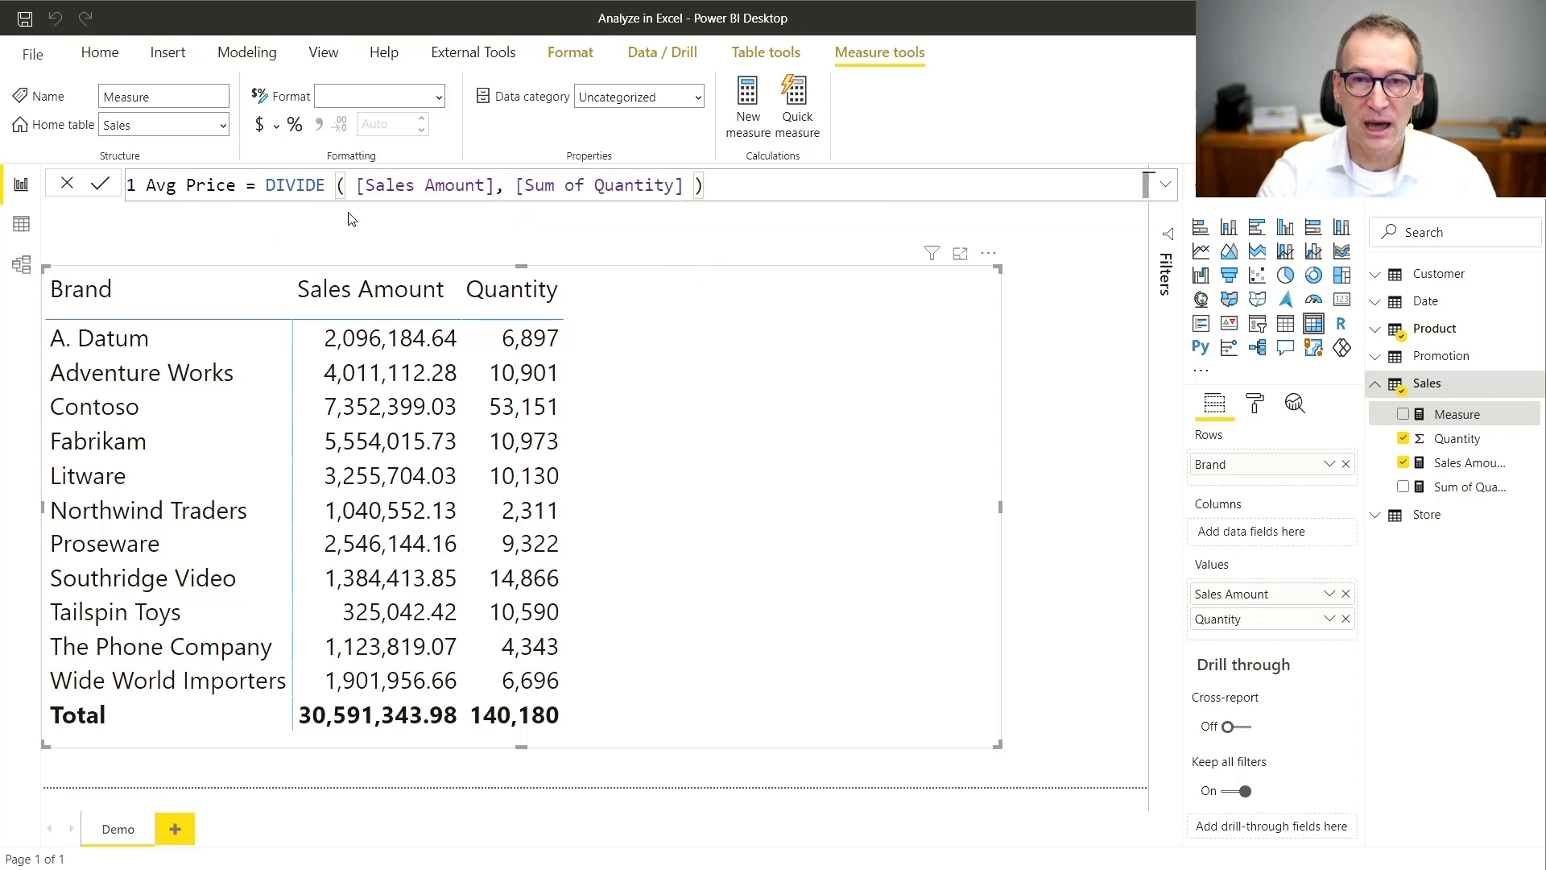
{"action": "key", "text": "Return"}
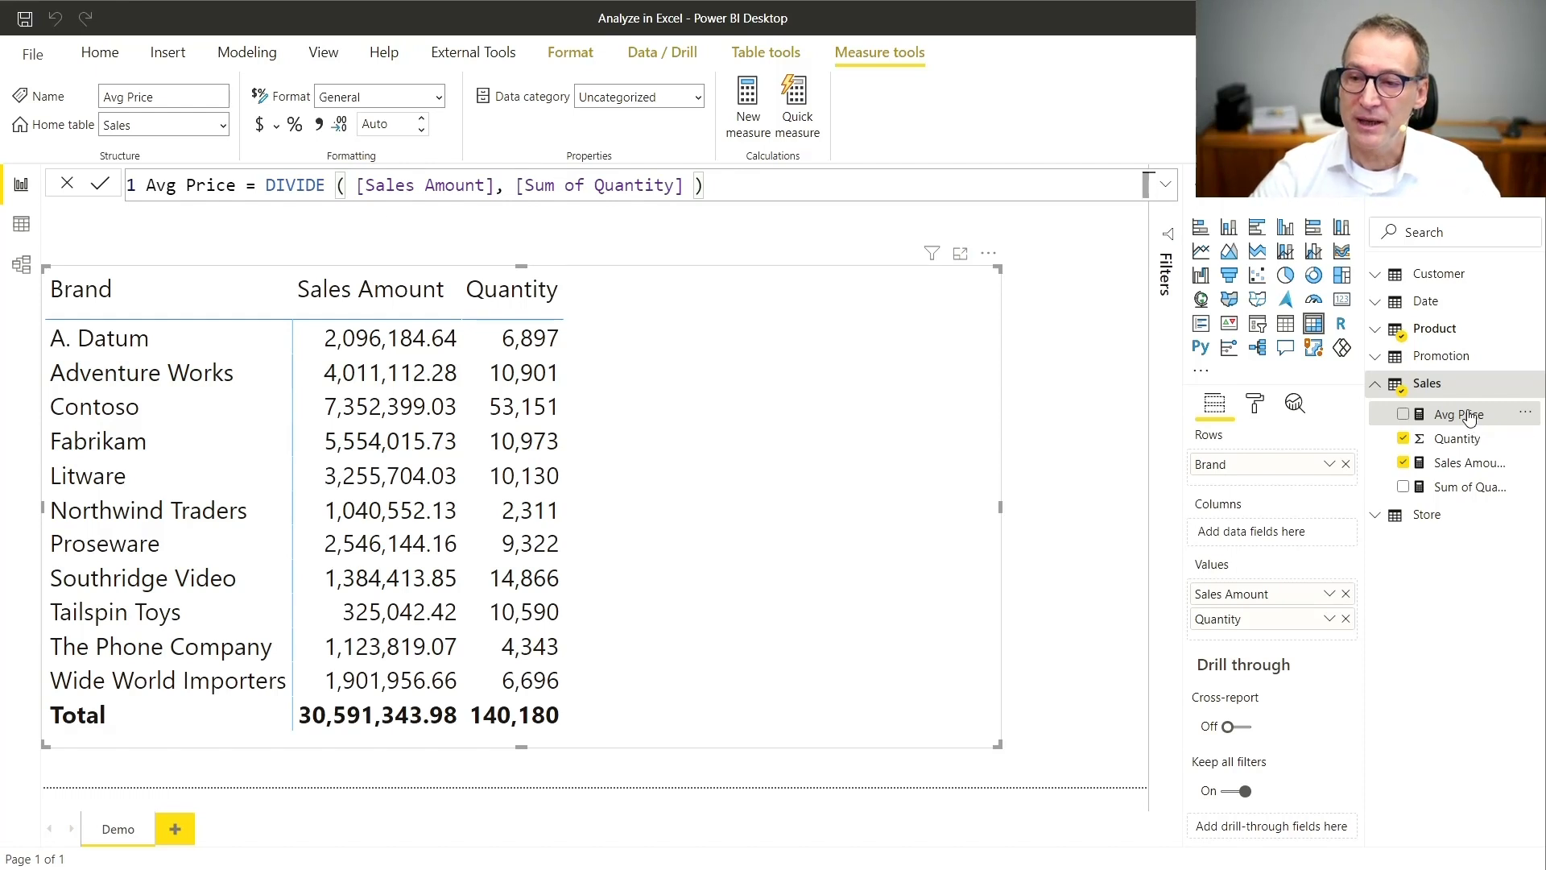
{"action": "left_click_drag", "start_coordinate": [1465, 415], "coordinate": [791, 518]}
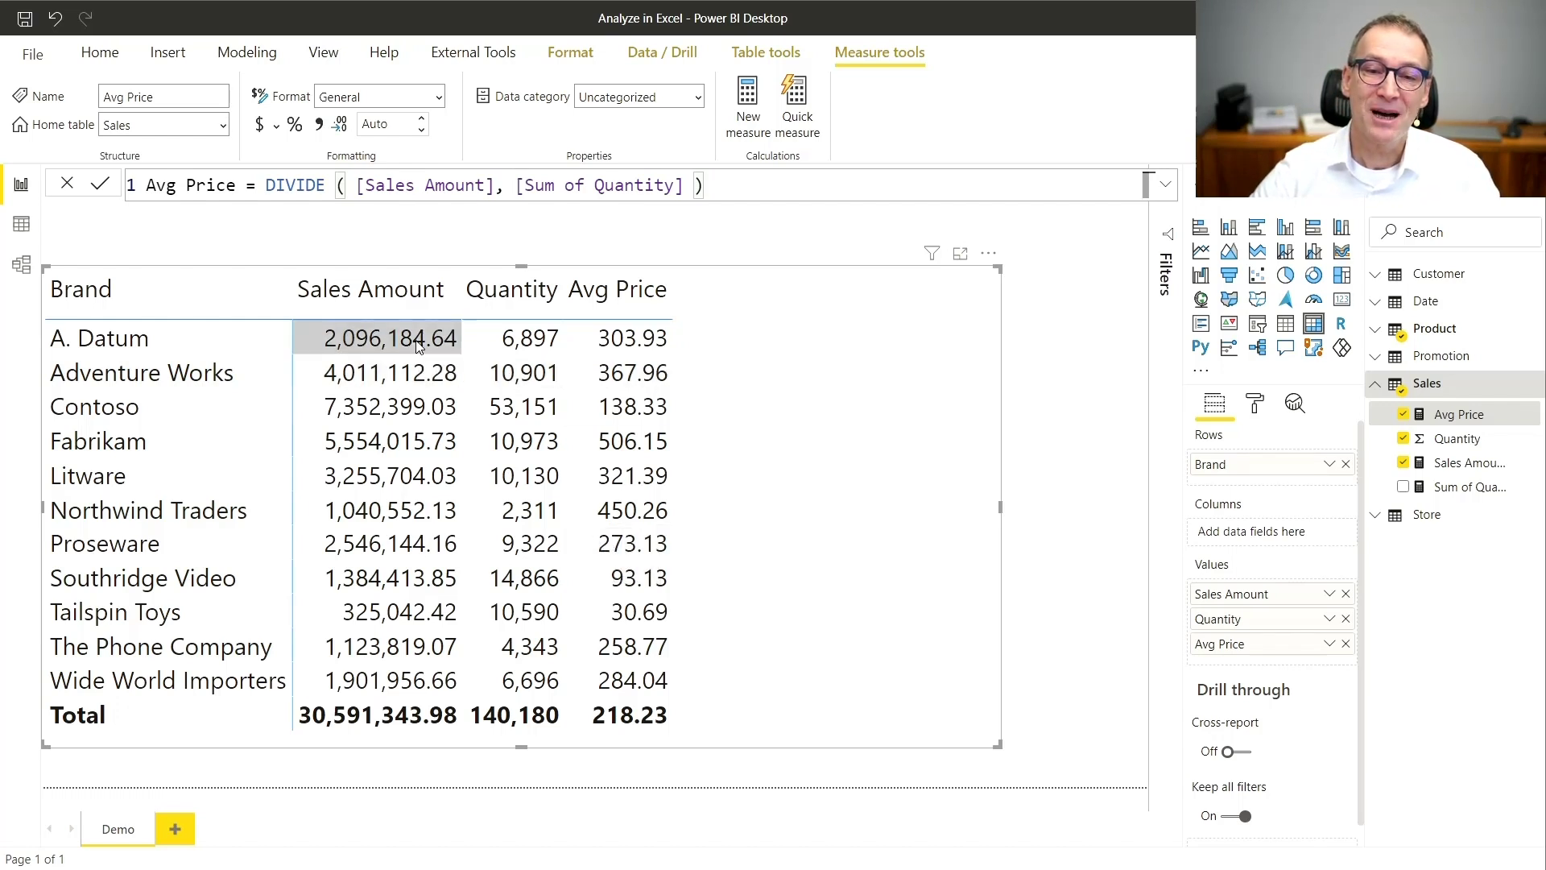
{"action": "mouse_move", "coordinate": [624, 338]}
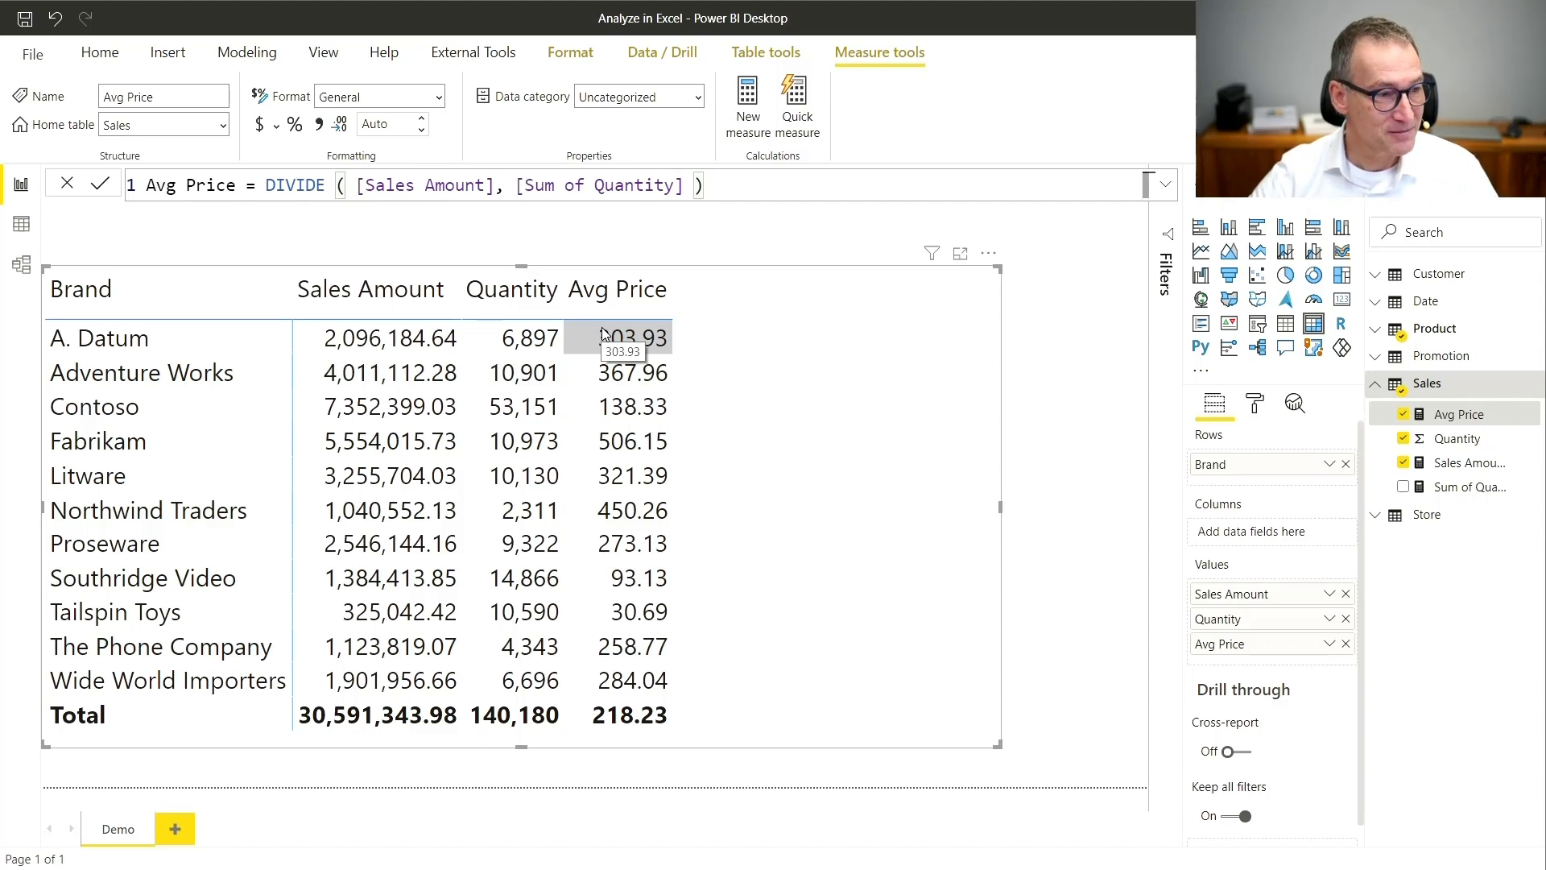
{"action": "key", "text": "alt+Tab"}
Step: Refresh the PivotTable and add Avg Price as a value column beside Sum of Quantity
{"action": "left_click", "coordinate": [686, 339]}
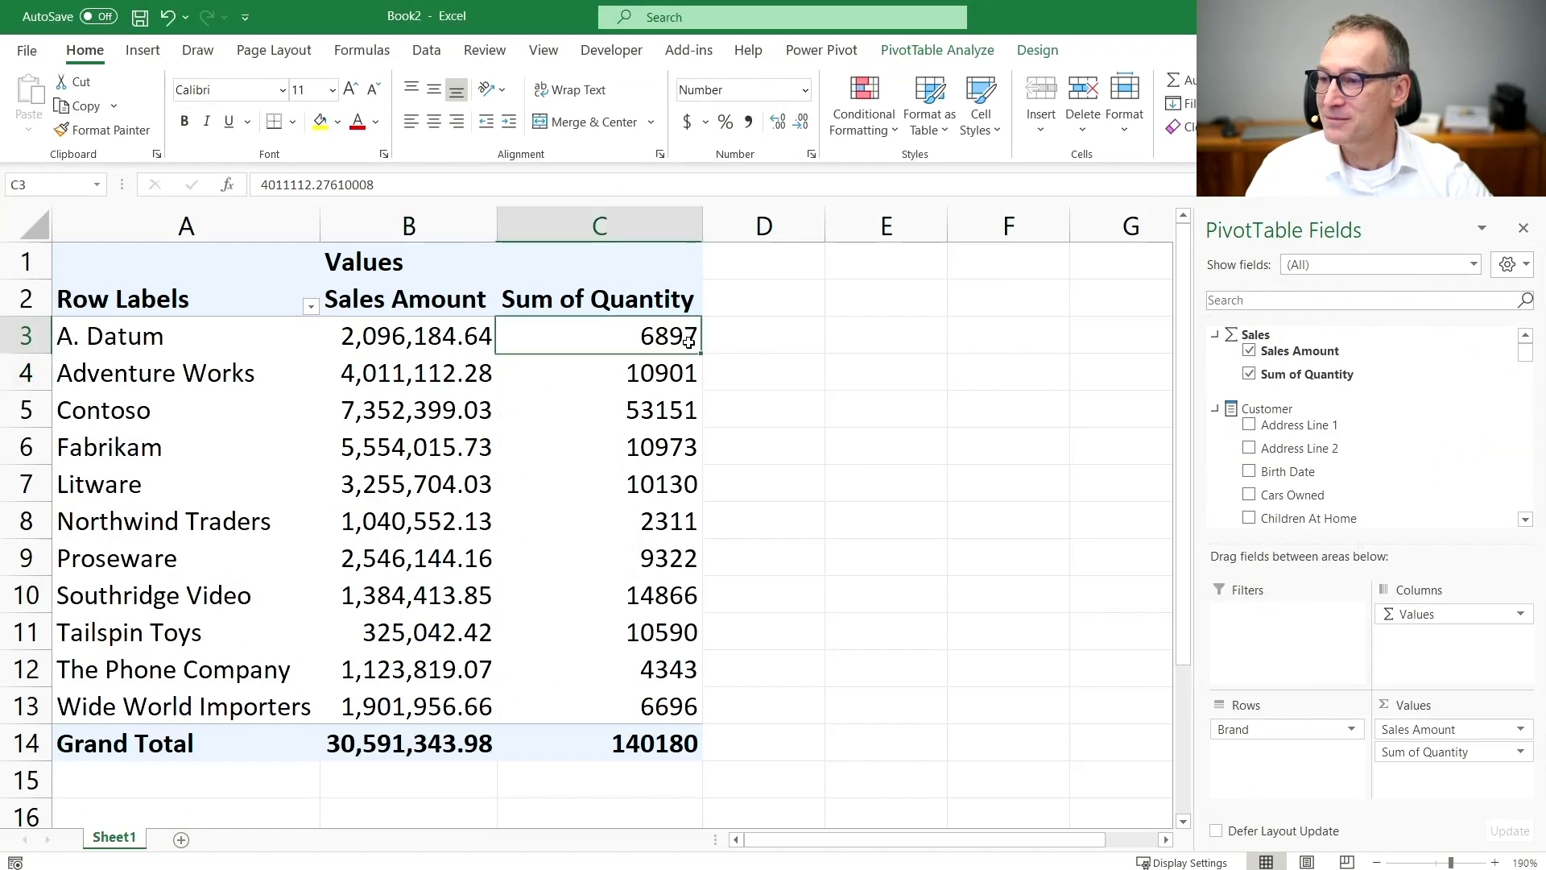
{"action": "right_click", "coordinate": [687, 340]}
{"action": "left_click", "coordinate": [780, 449]}
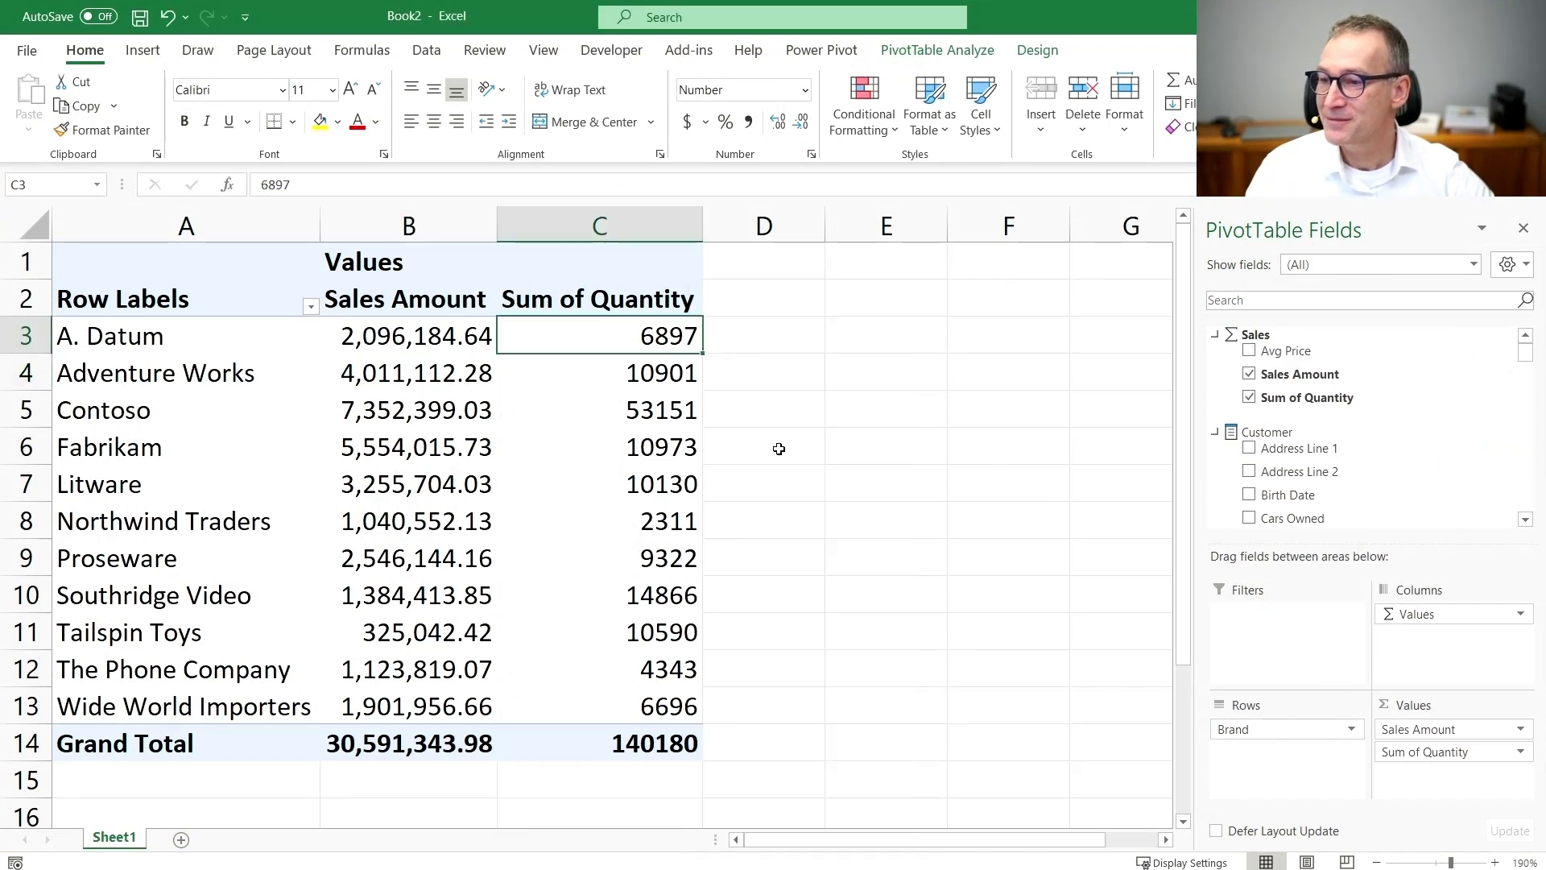
{"action": "left_click", "coordinate": [1249, 351]}
{"action": "left_click", "coordinate": [960, 347]}
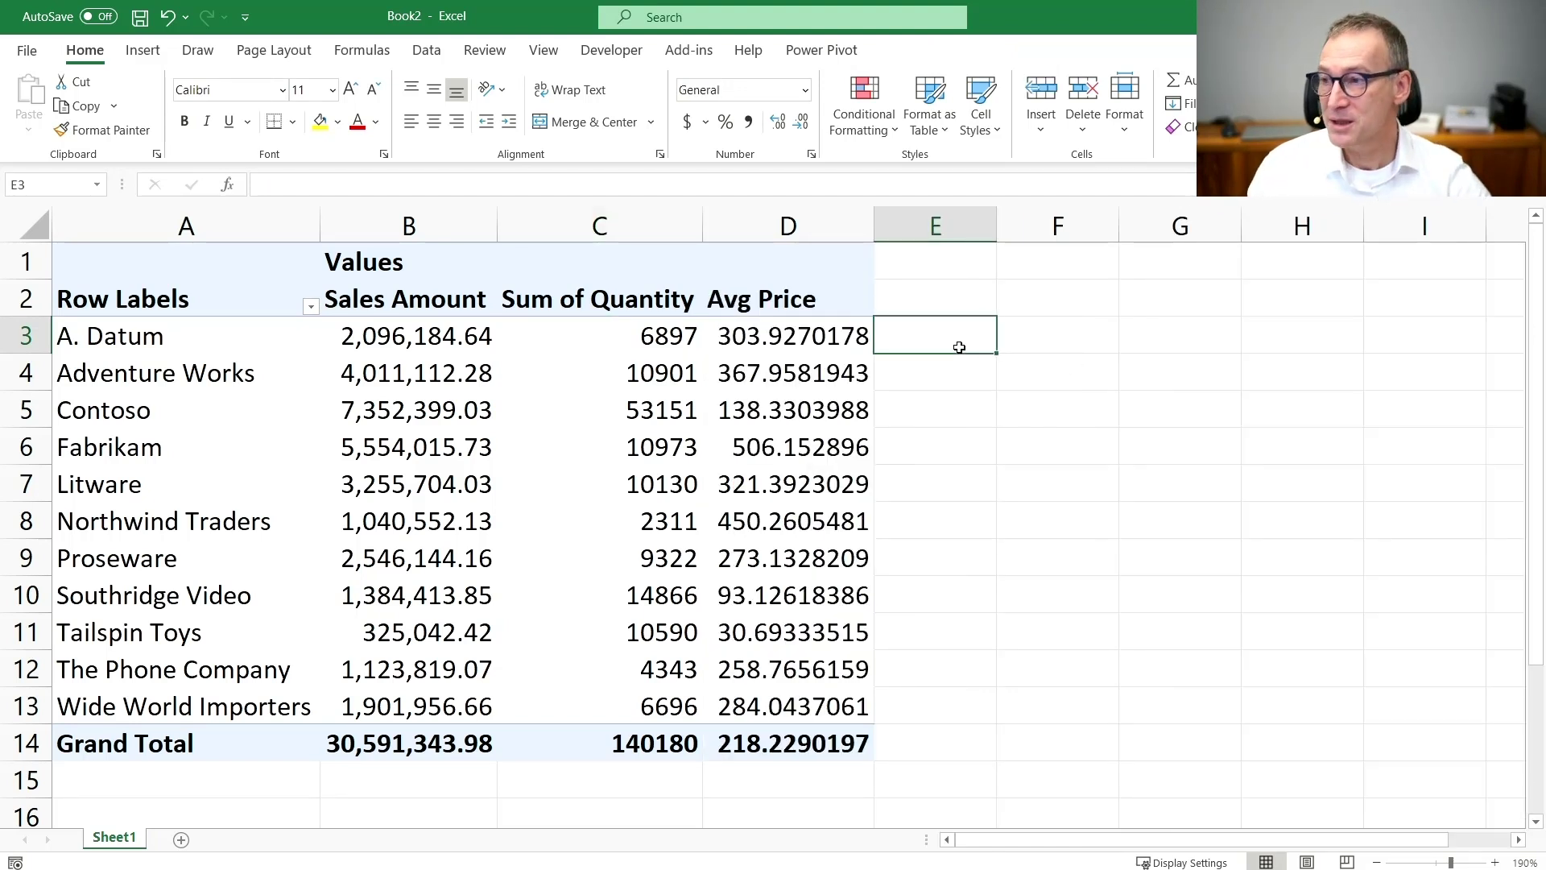
Step: Enter the formula =D3*C3 in E3 and give it Accounting format
{"action": "left_click", "coordinate": [336, 184]}
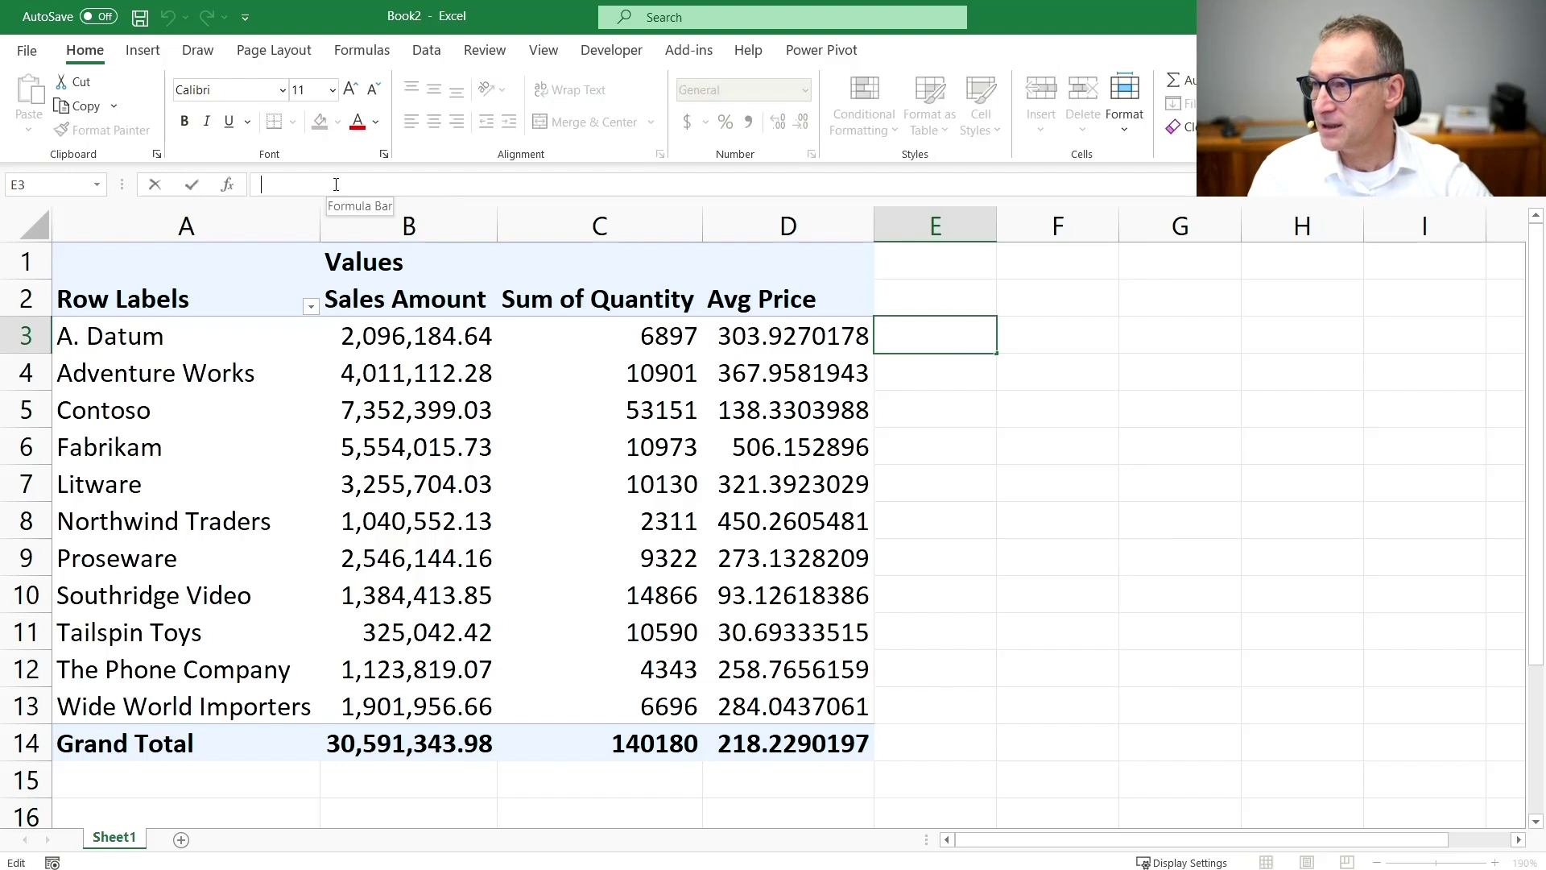
{"action": "type", "text": "="}
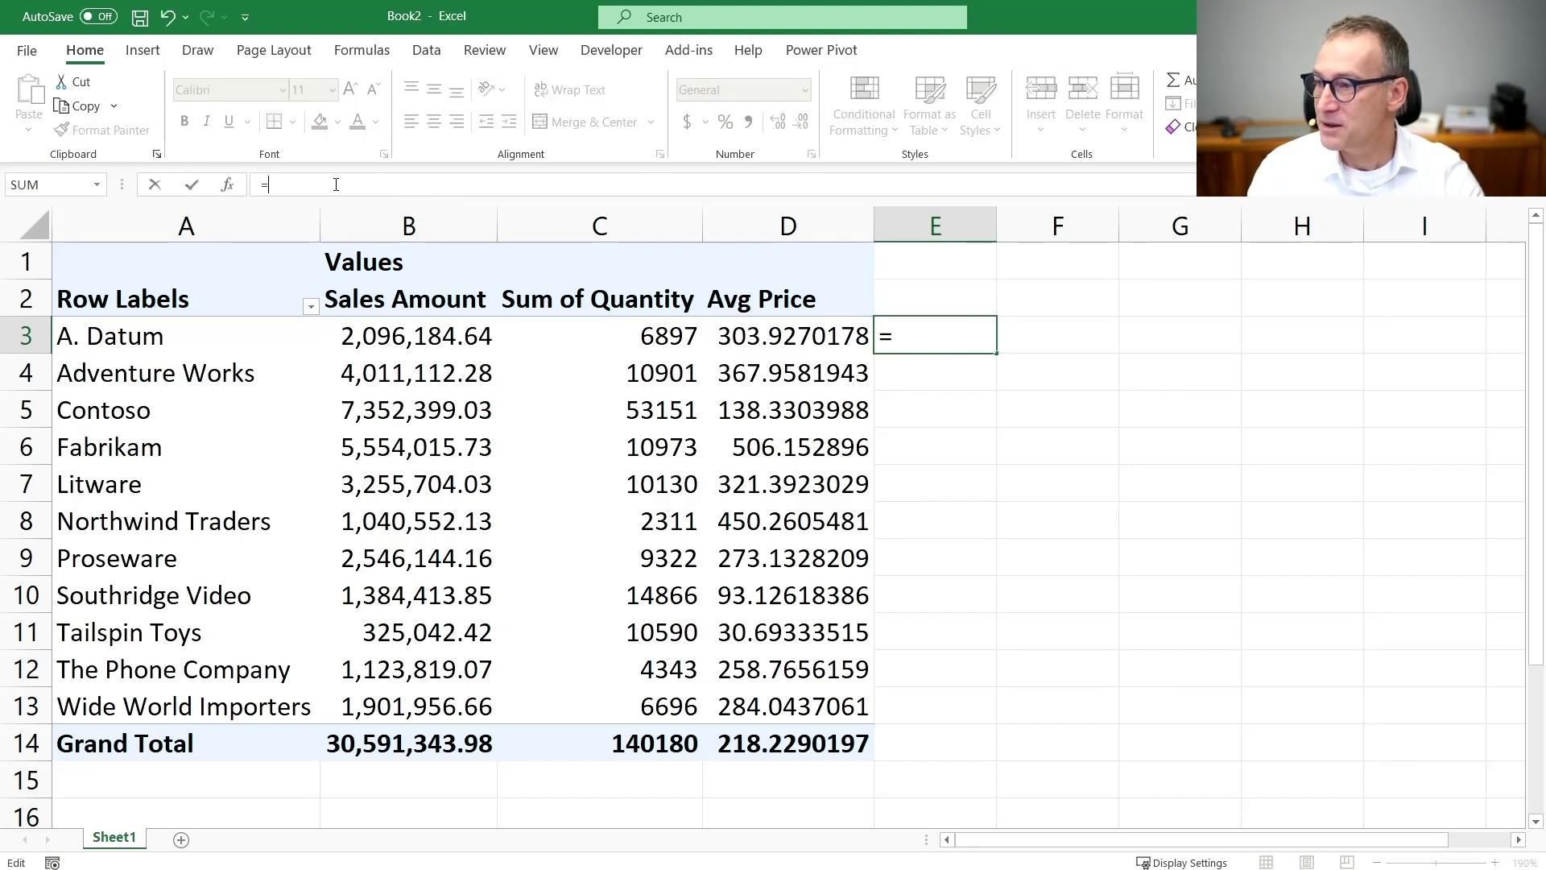
{"action": "type", "text": "D3*"}
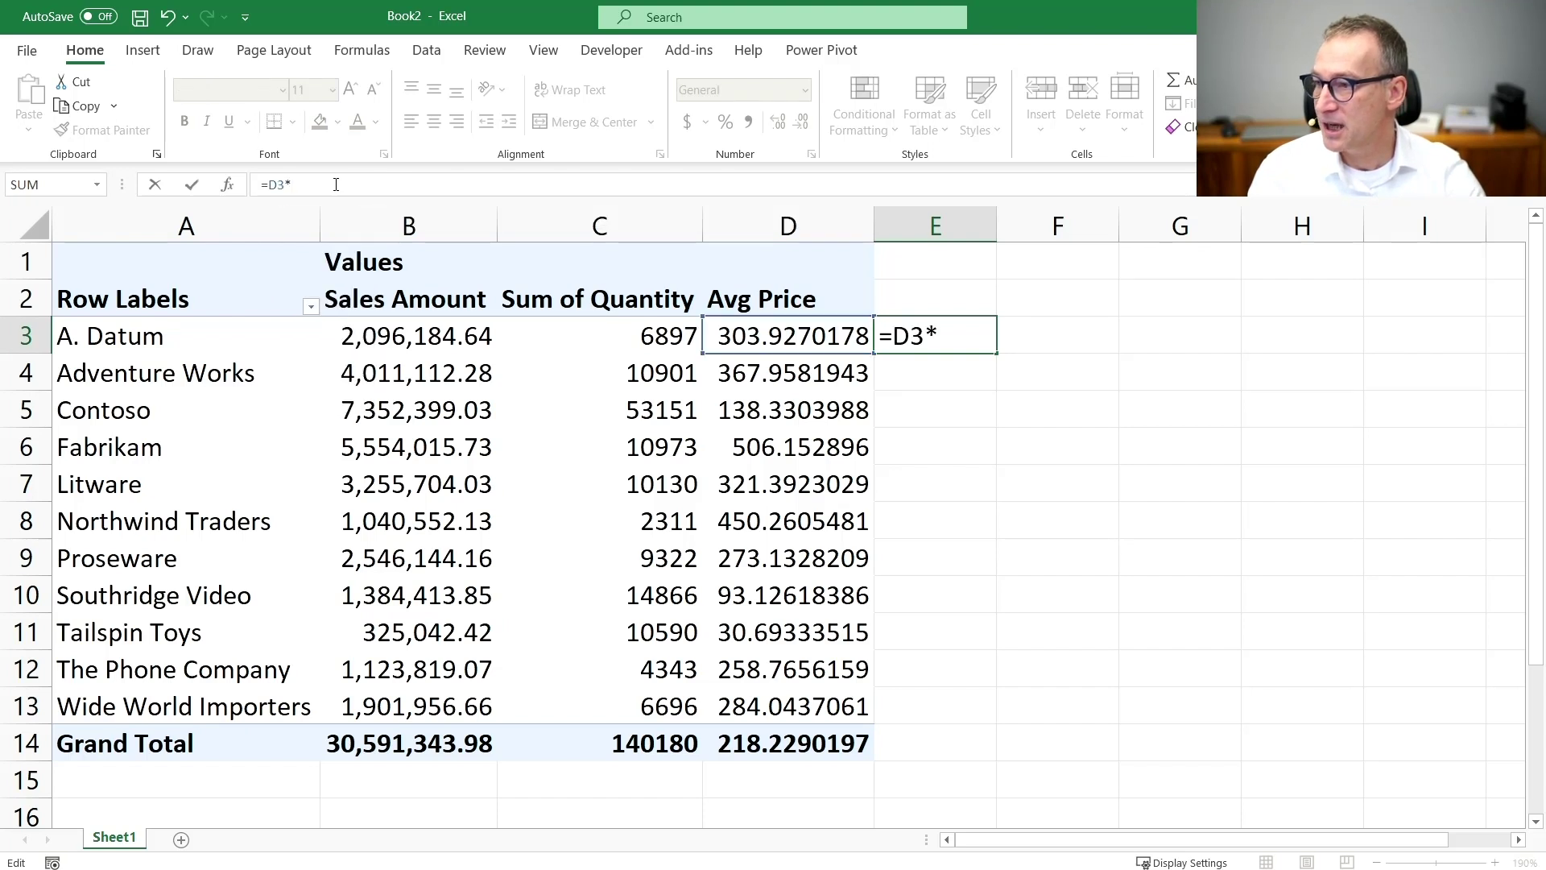
{"action": "type", "text": "C"}
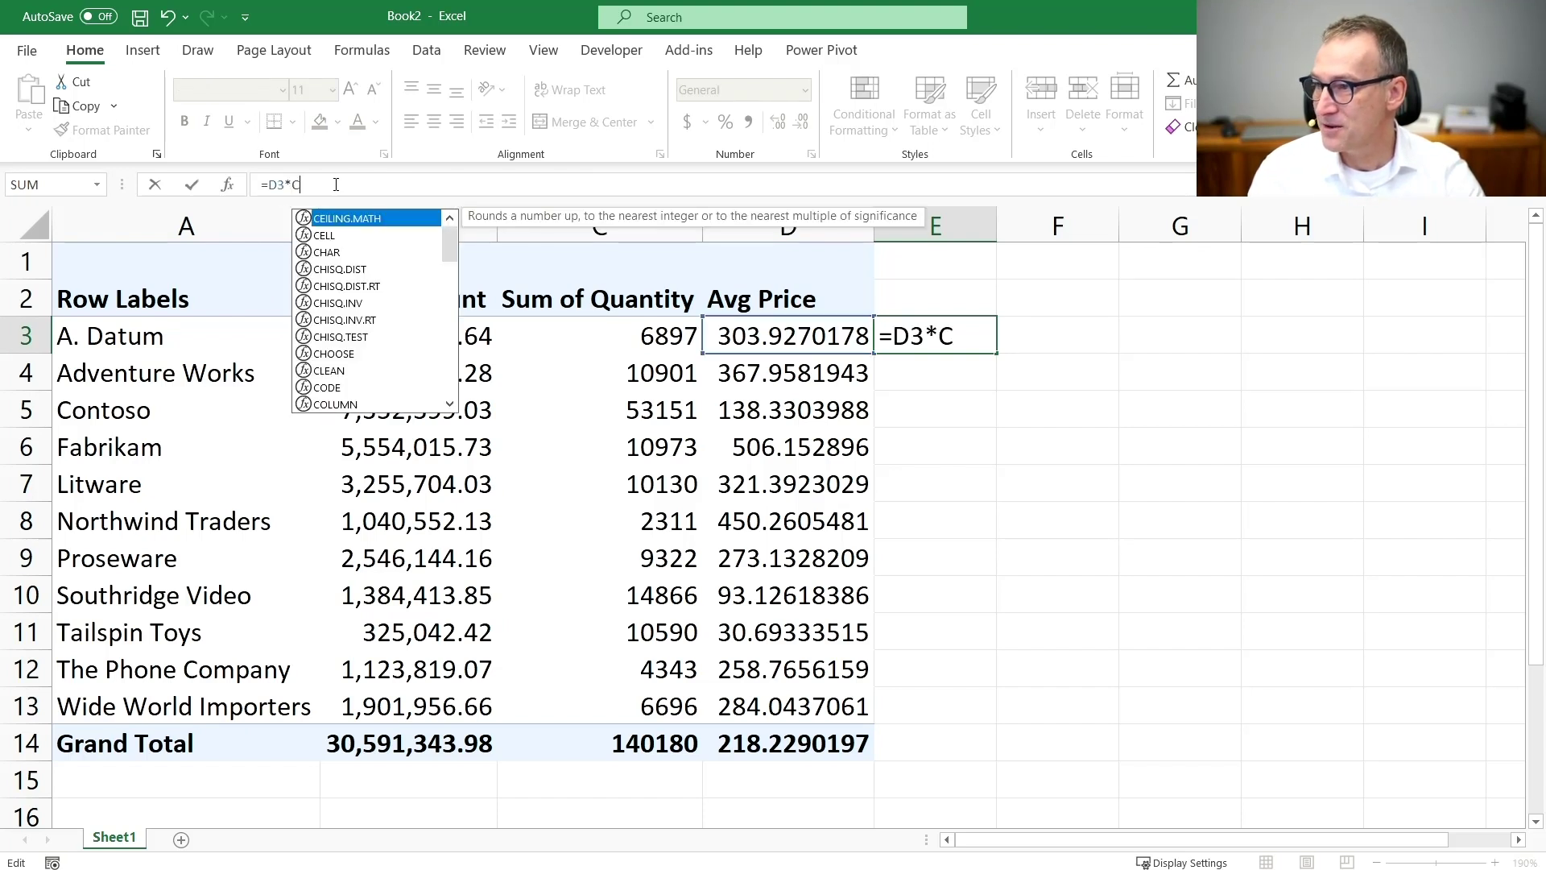
{"action": "type", "text": "3"}
{"action": "key", "text": "Return"}
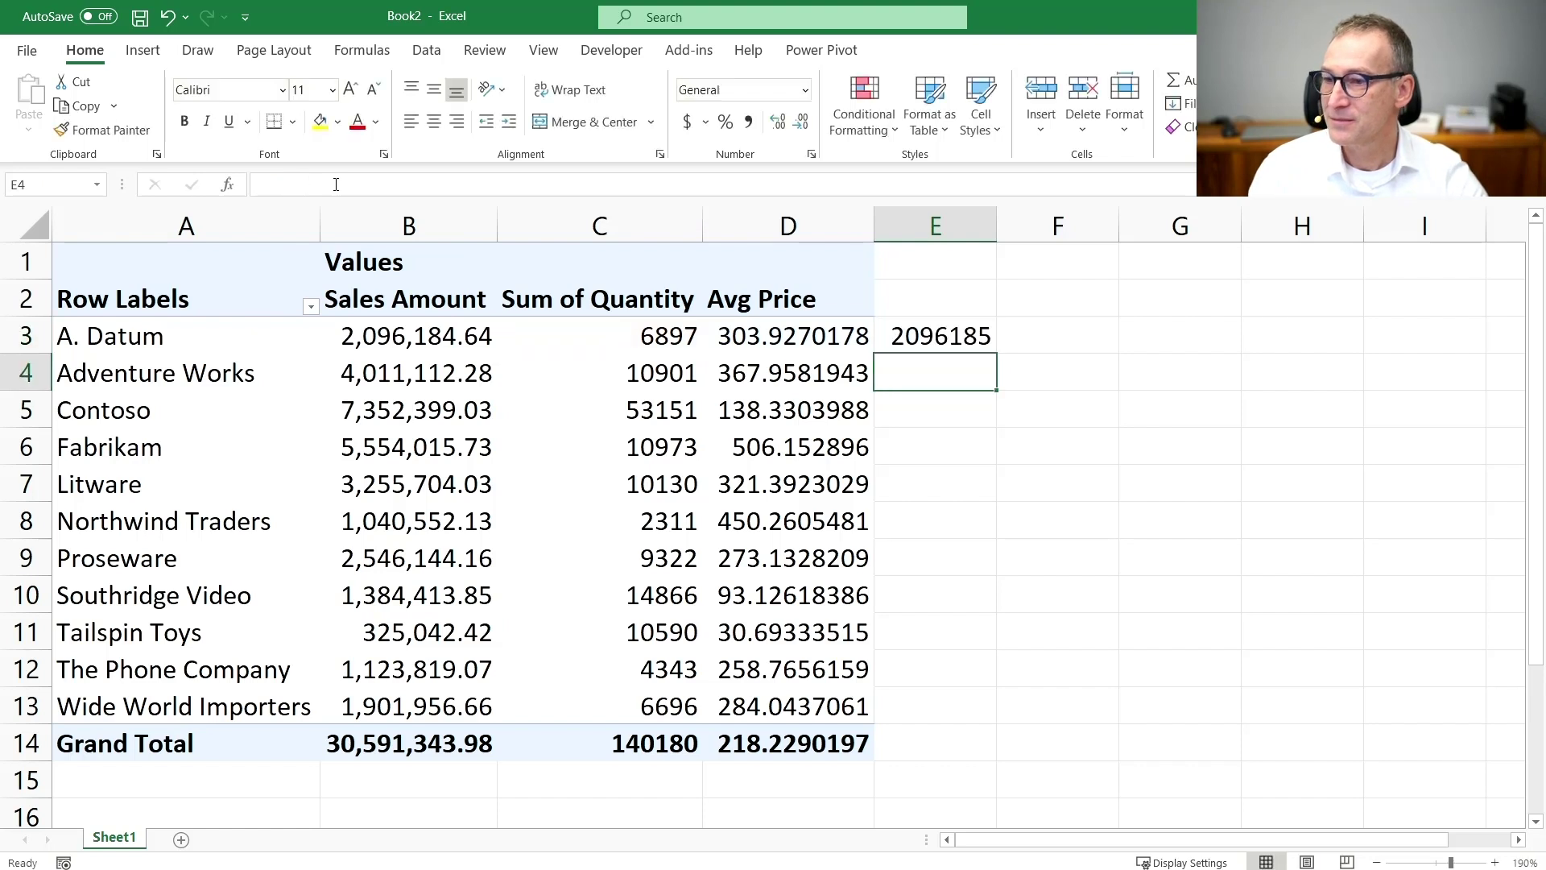
{"action": "left_click", "coordinate": [906, 339]}
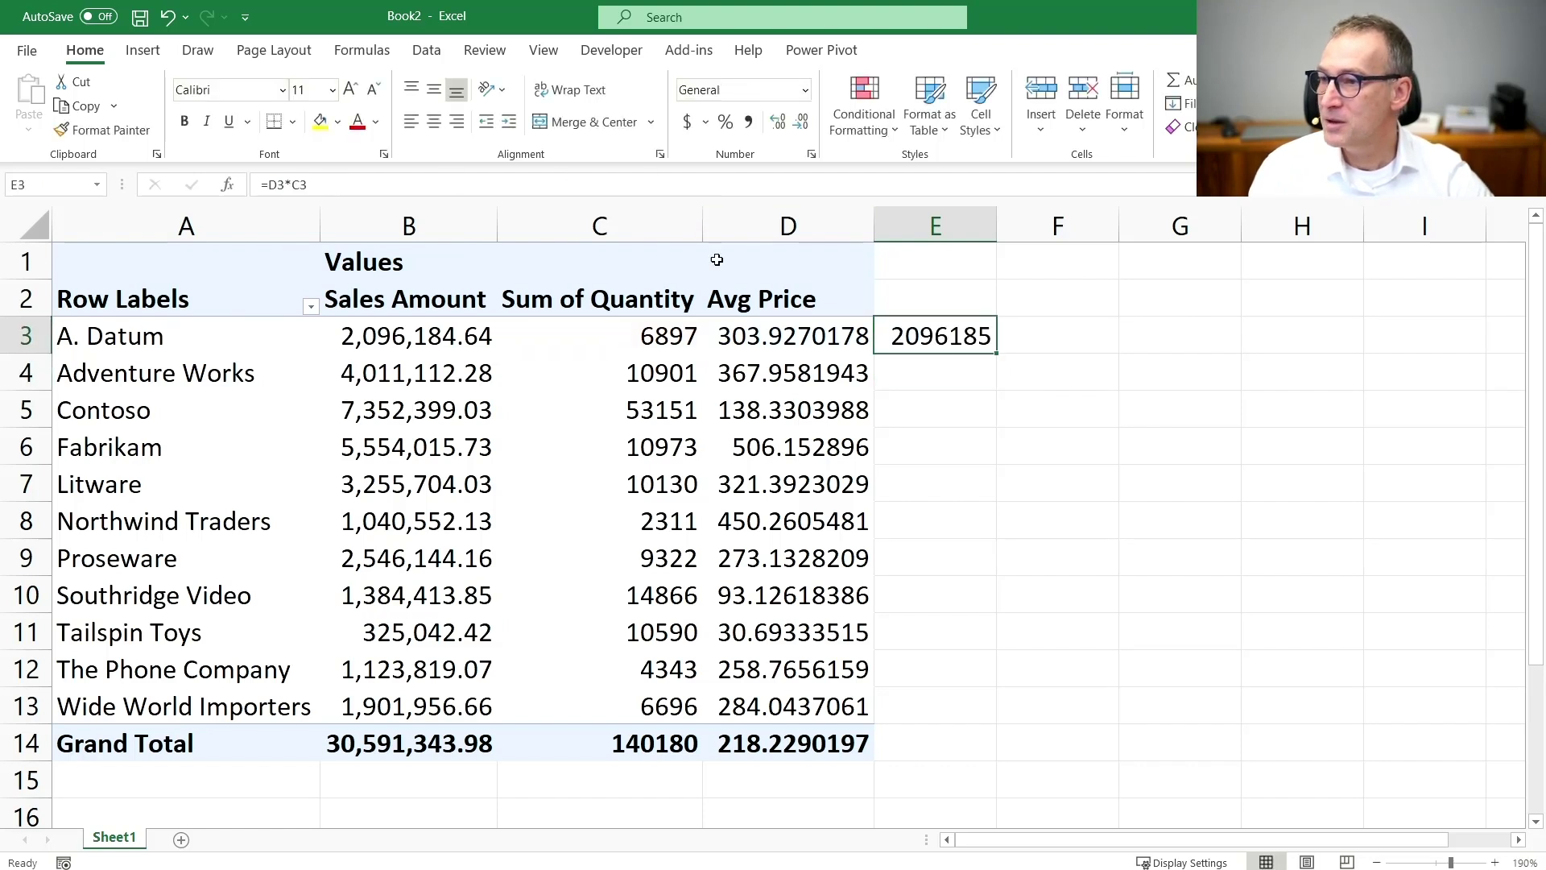
{"action": "left_click", "coordinate": [748, 121]}
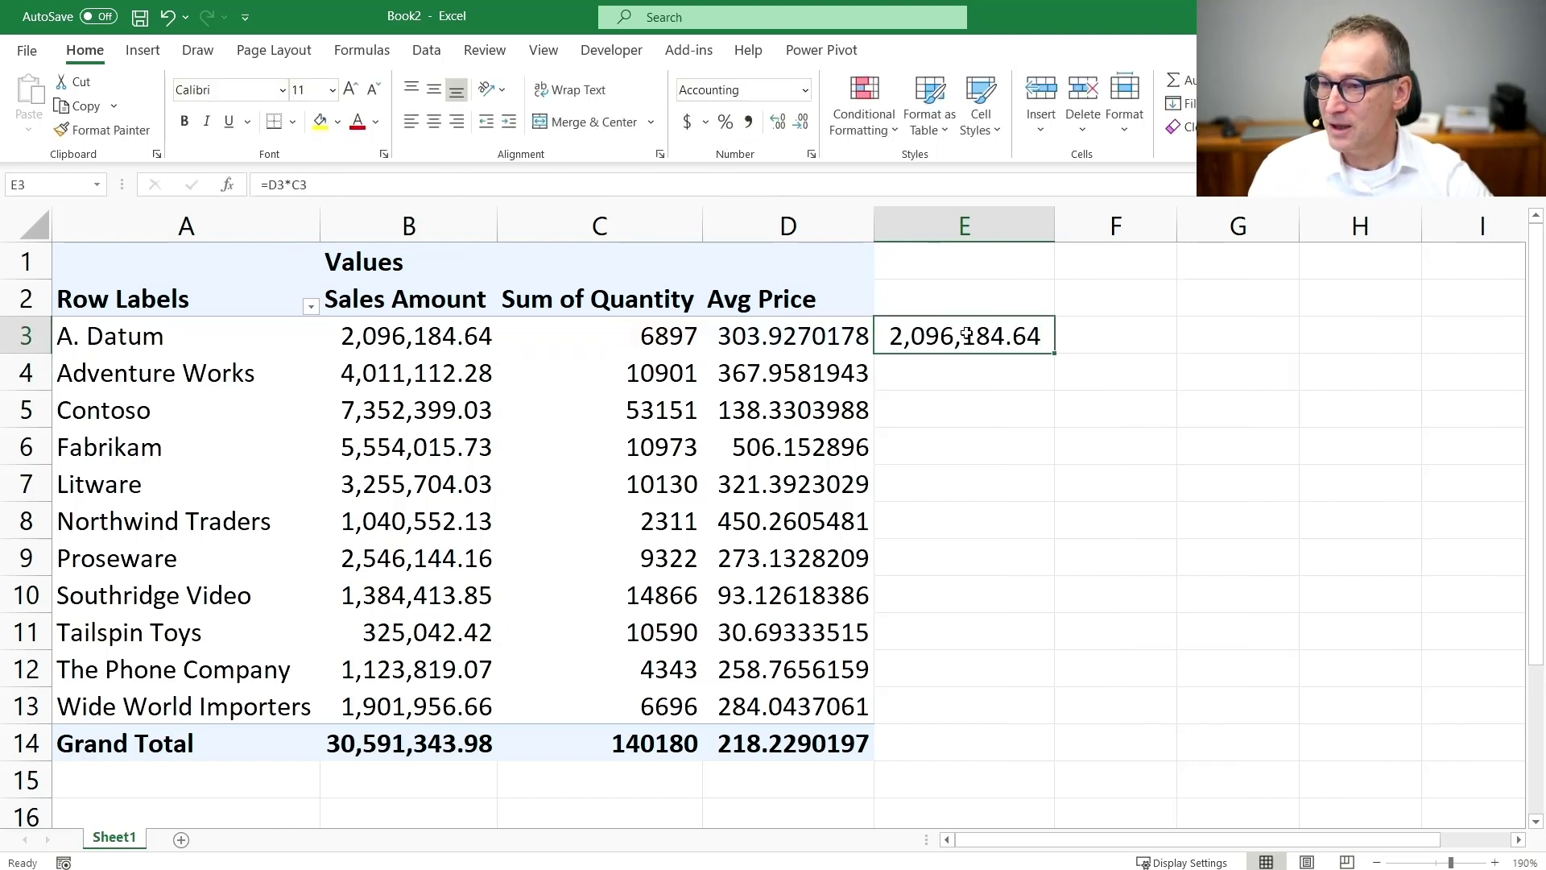
Step: Copy the E3 formula down through E13 for every brand row
{"action": "key", "text": "ctrl+c"}
{"action": "left_click", "coordinate": [956, 706], "text": "shift"}
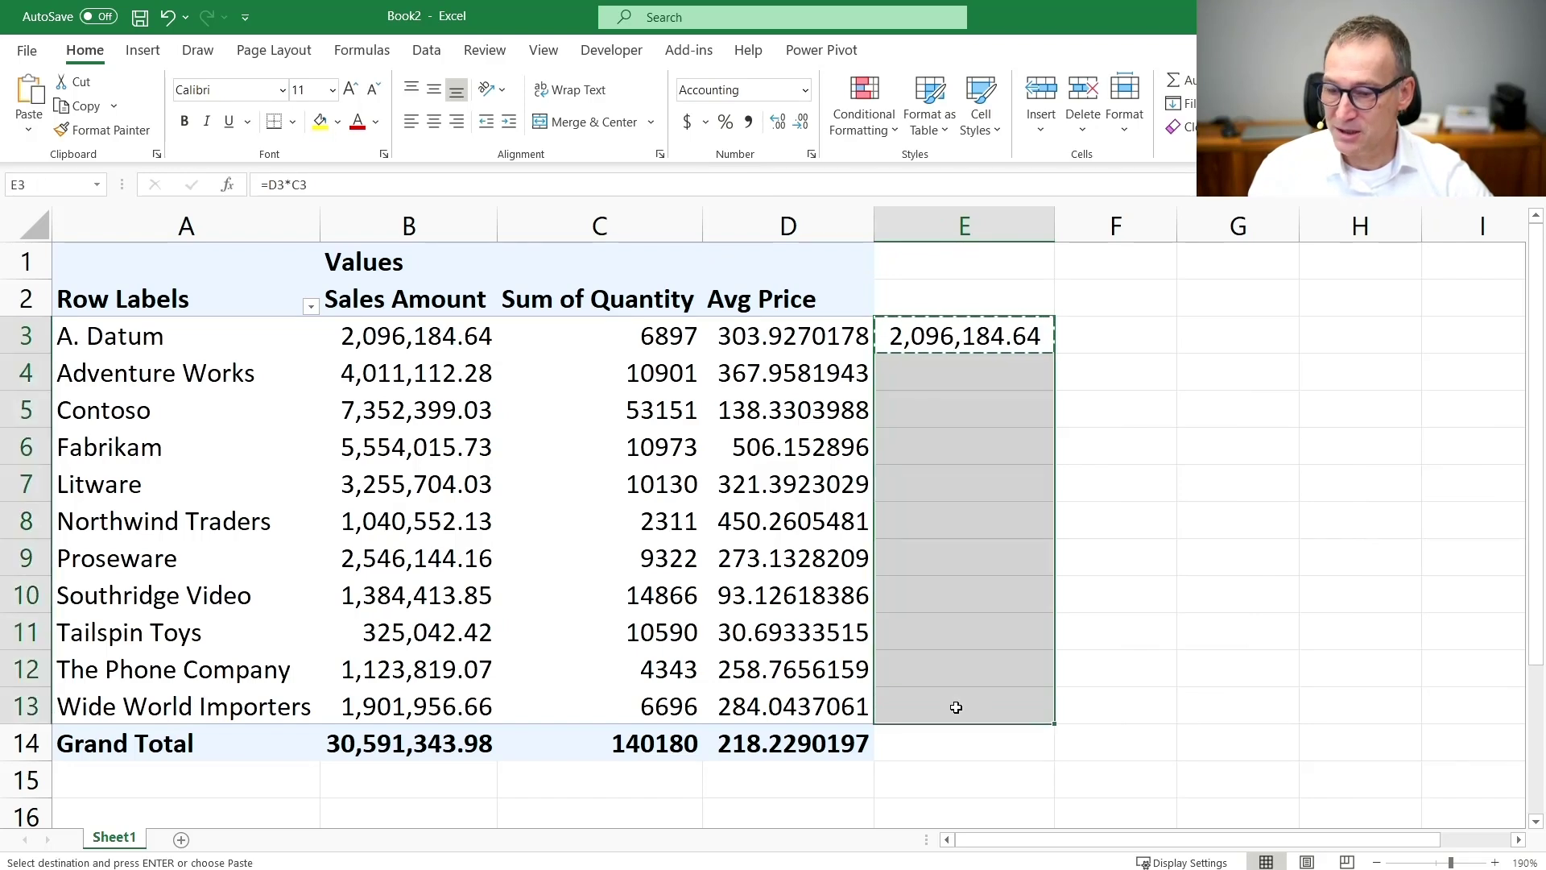
{"action": "key", "text": "ctrl+v"}
{"action": "key", "text": "Escape"}
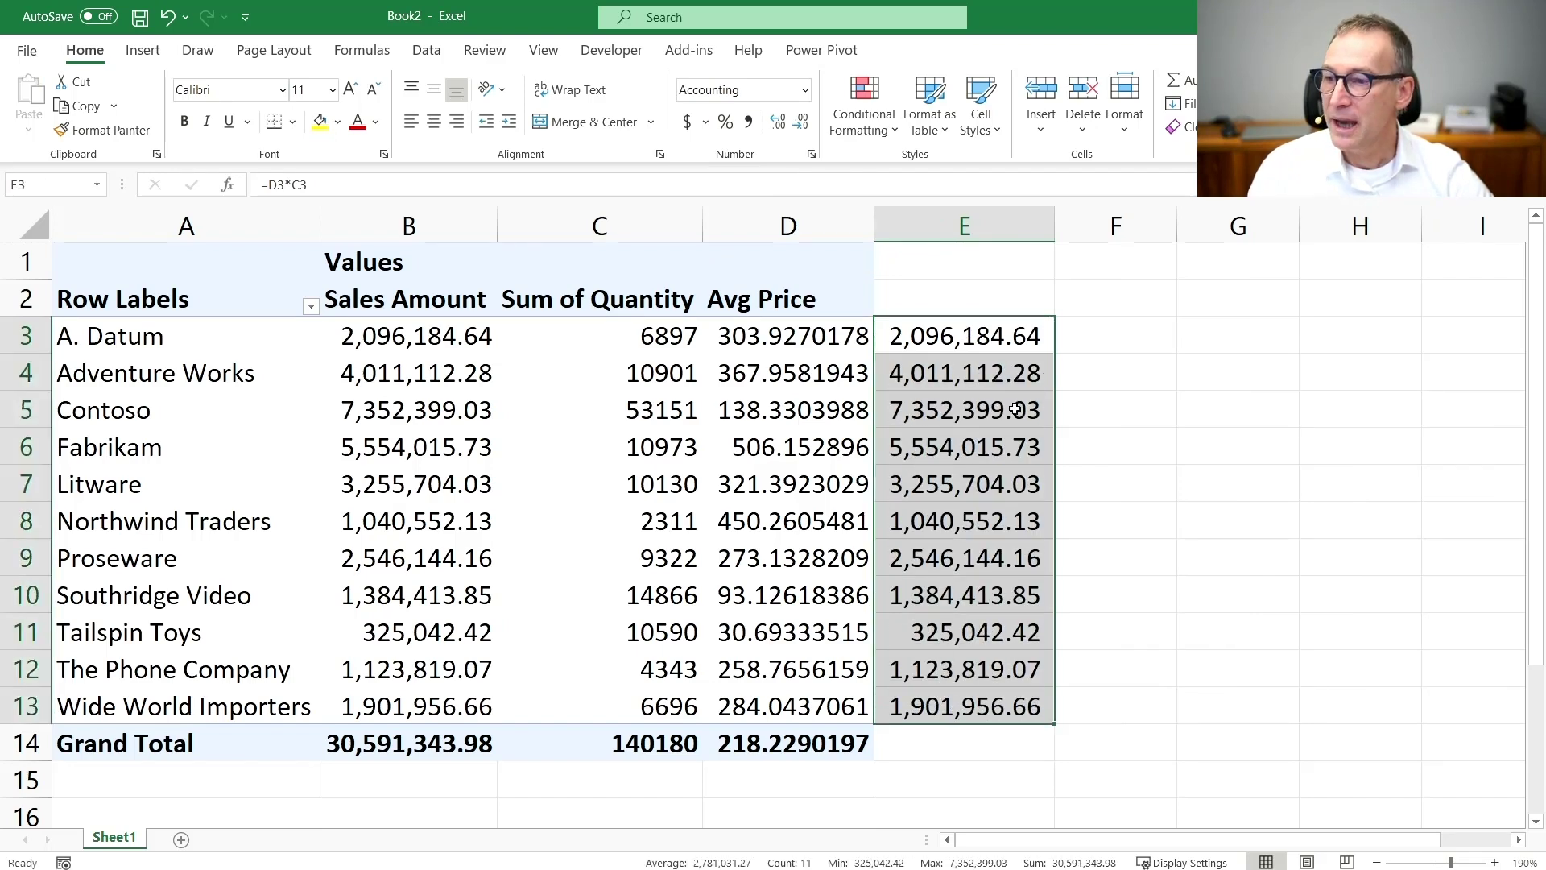
{"action": "left_click", "coordinate": [1149, 456]}
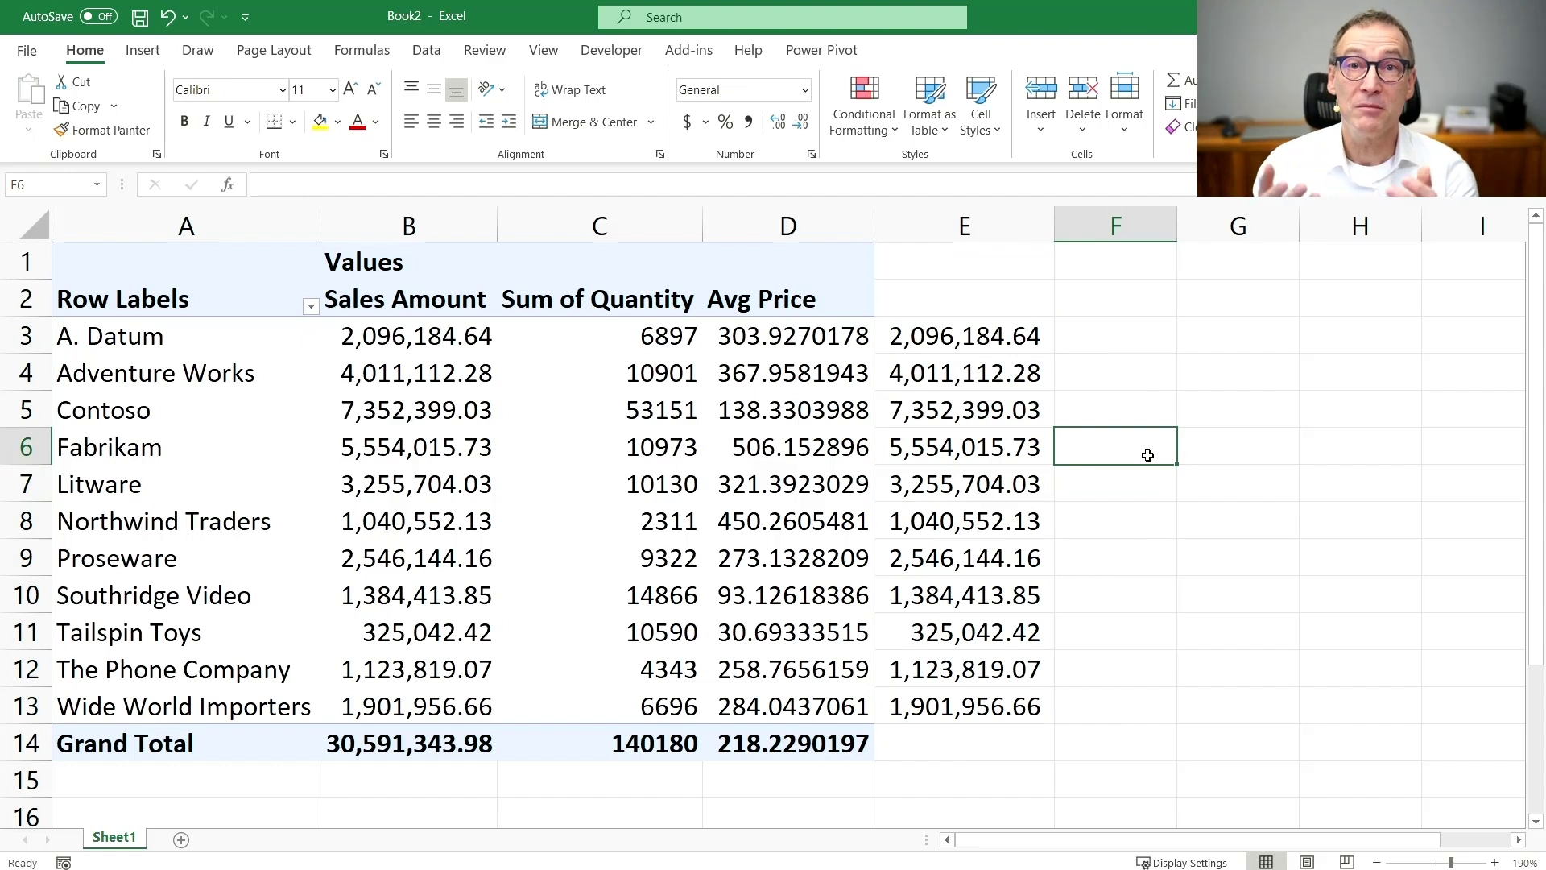